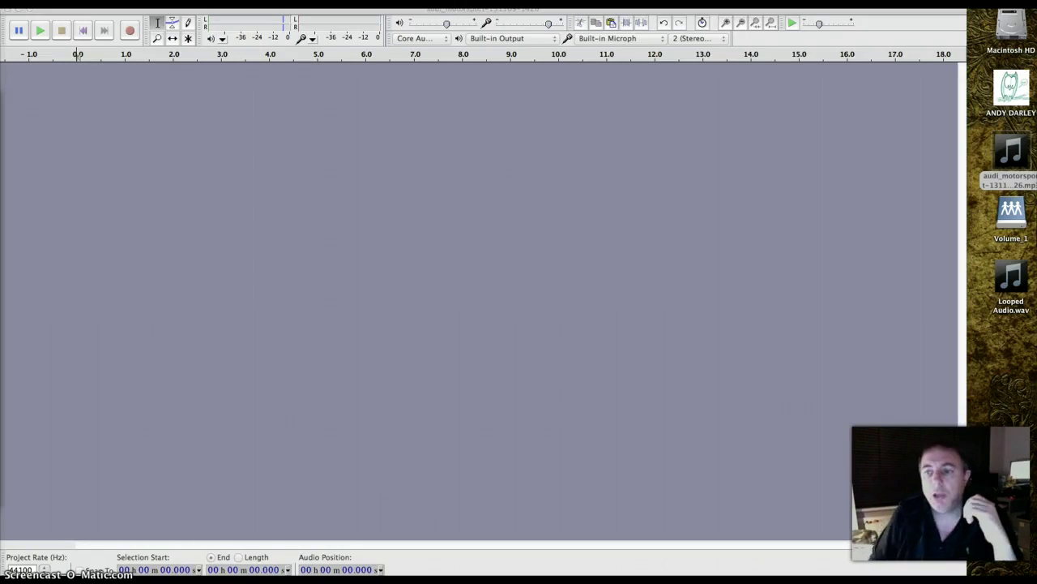
Select the interview mp3 file on the desktop, ready to bring it into Audacity
{"action": "left_click", "coordinate": [1000, 153]}
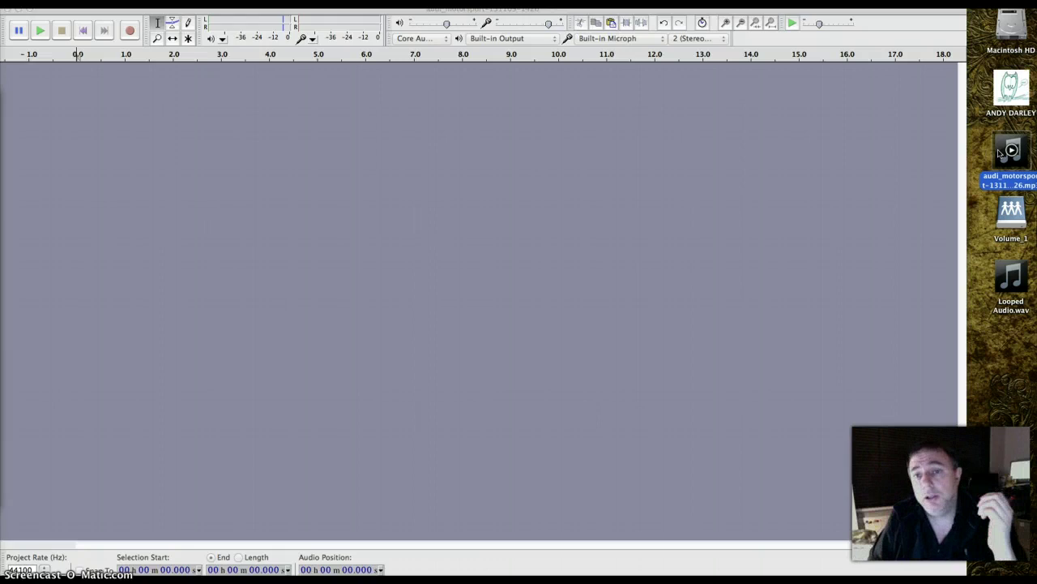
Drop the audi_motorsport mp3 into the project as a stereo track and play part of it
{"action": "left_click_drag", "start_coordinate": [1003, 153], "coordinate": [300, 182]}
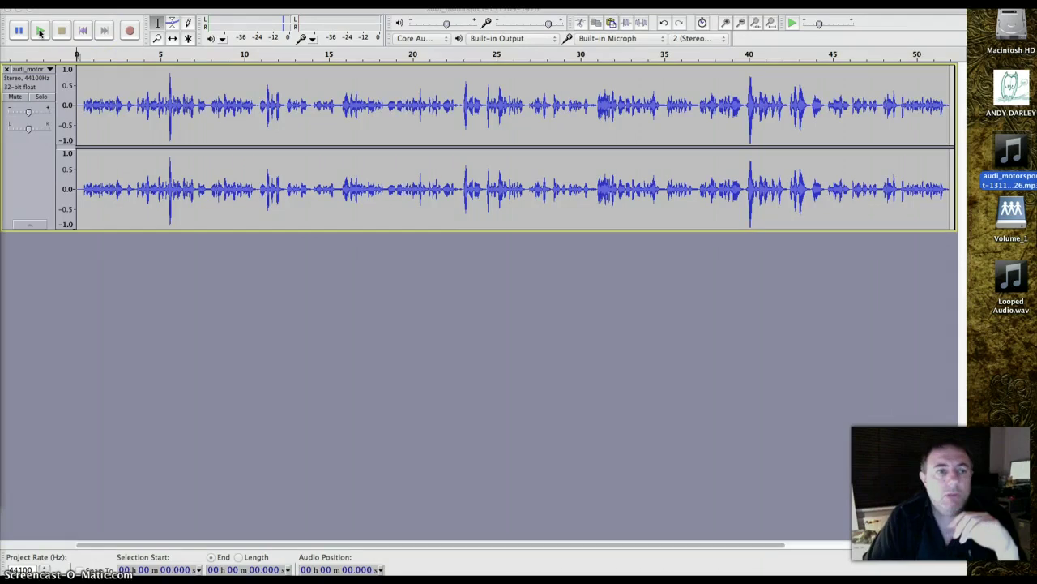
{"action": "left_click", "coordinate": [82, 30]}
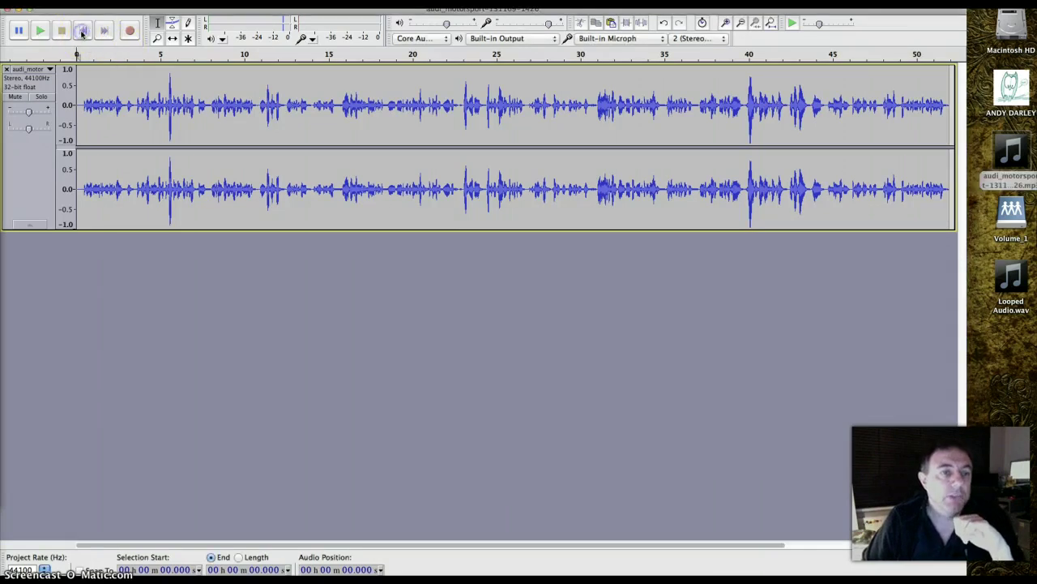
{"action": "left_click", "coordinate": [38, 31]}
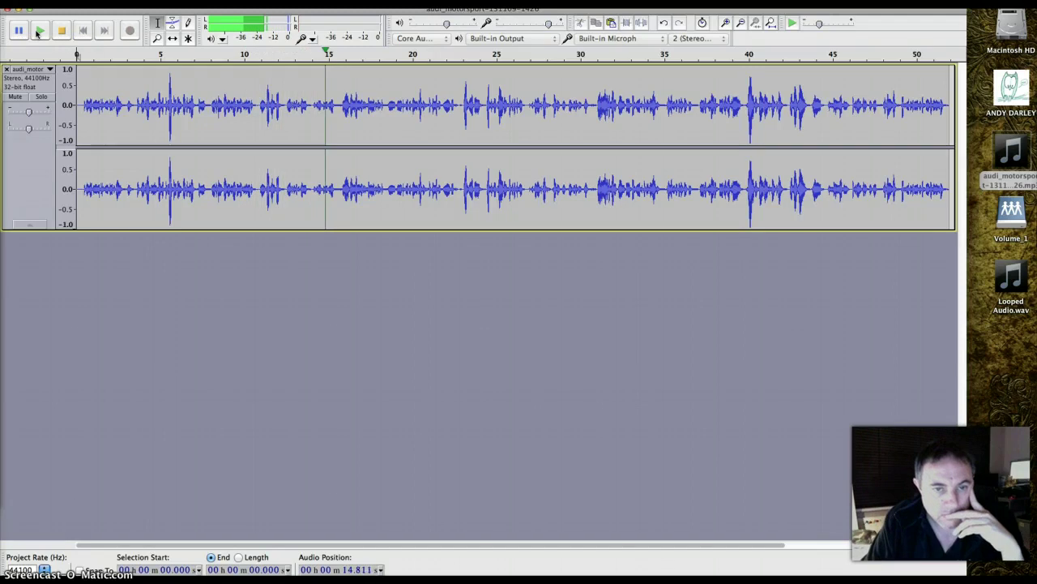
{"action": "left_click", "coordinate": [38, 31]}
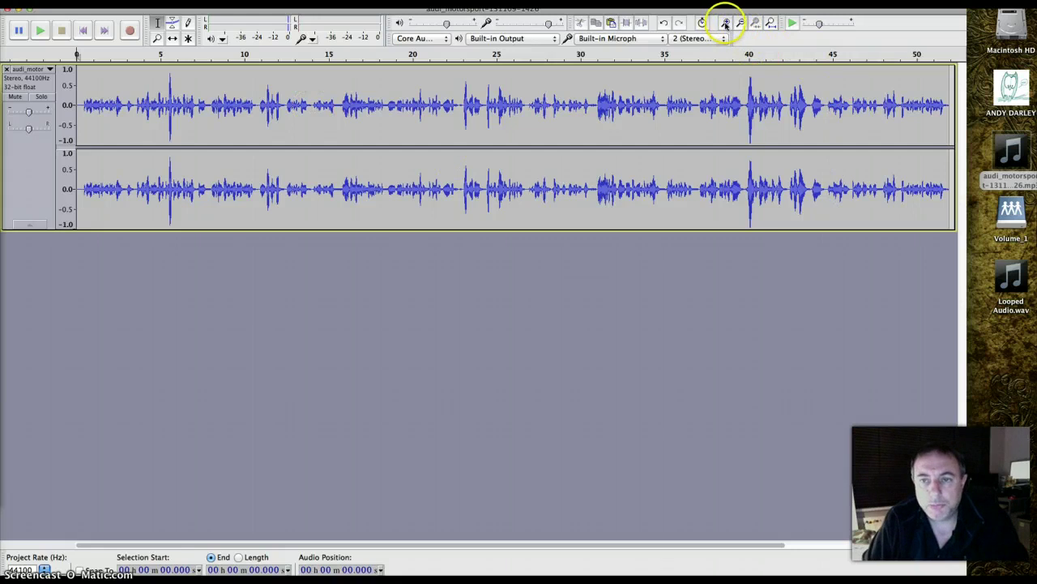
{"action": "left_click", "coordinate": [725, 23]}
{"action": "left_click", "coordinate": [725, 23]}
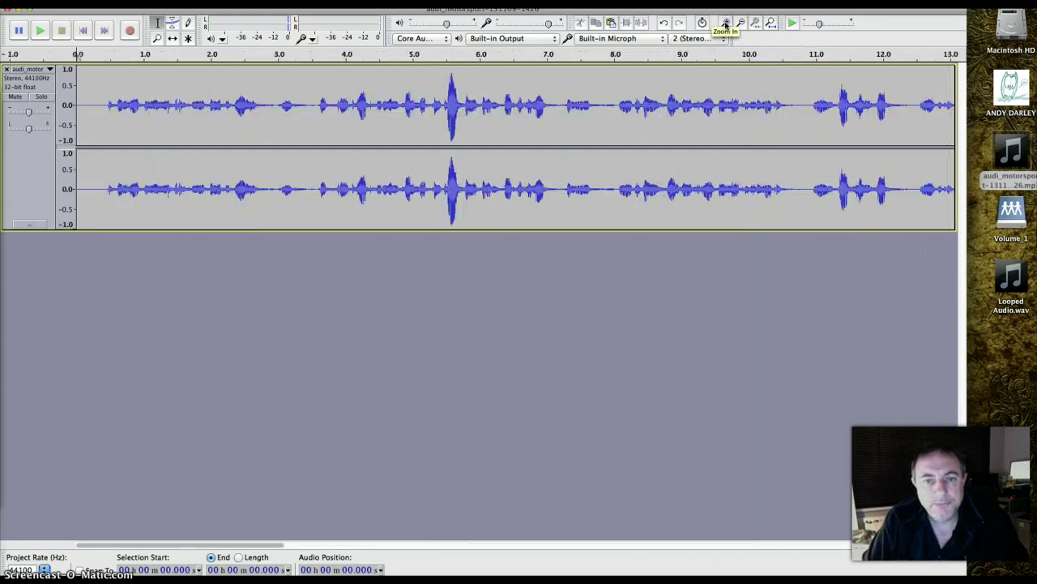
{"action": "left_click", "coordinate": [725, 24]}
{"action": "left_click", "coordinate": [725, 23]}
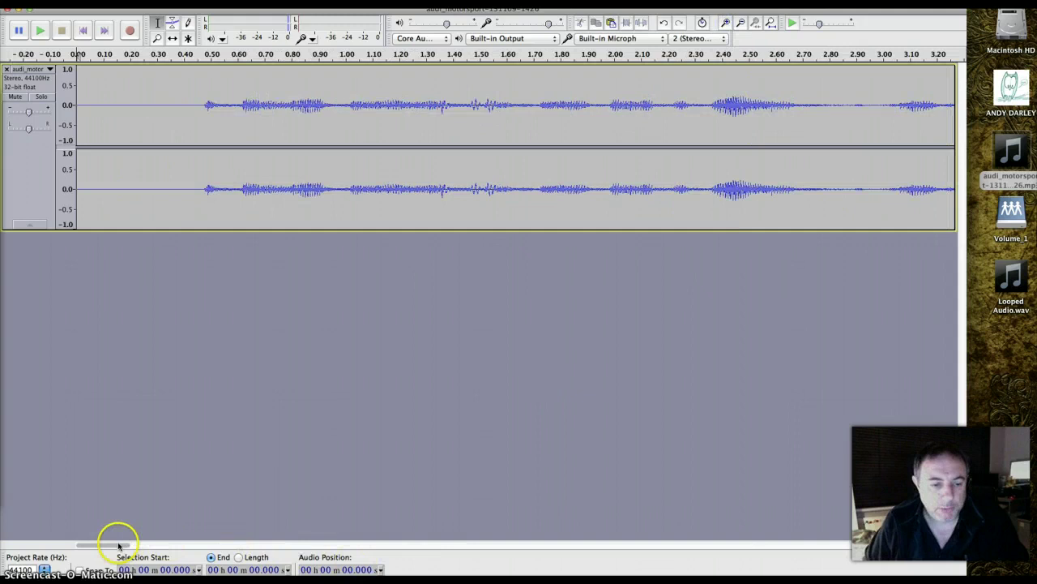
{"action": "left_click_drag", "start_coordinate": [156, 549], "coordinate": [217, 548]}
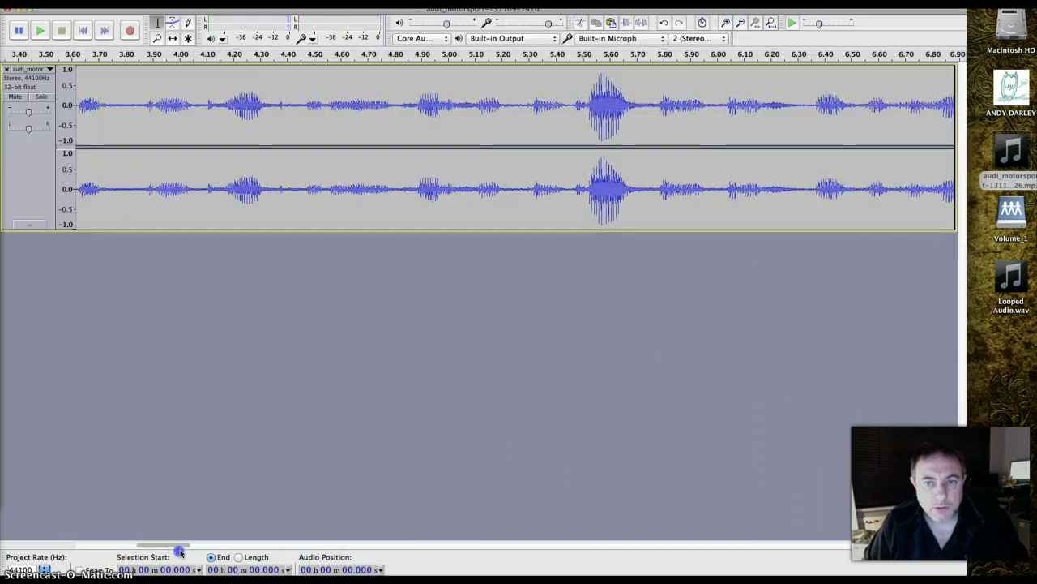
{"action": "left_click", "coordinate": [732, 105]}
{"action": "left_click", "coordinate": [726, 24]}
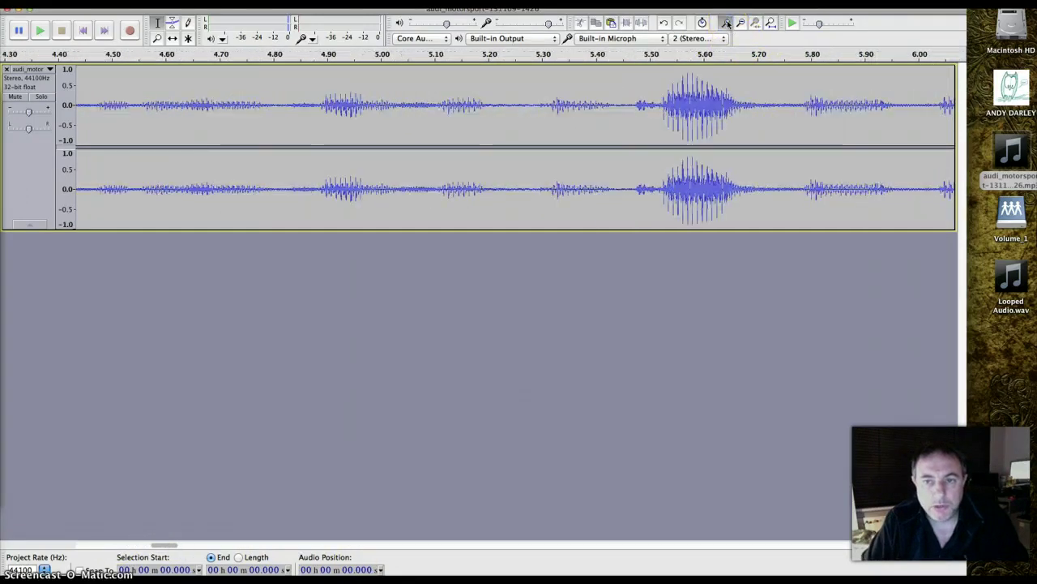
{"action": "left_click", "coordinate": [725, 24]}
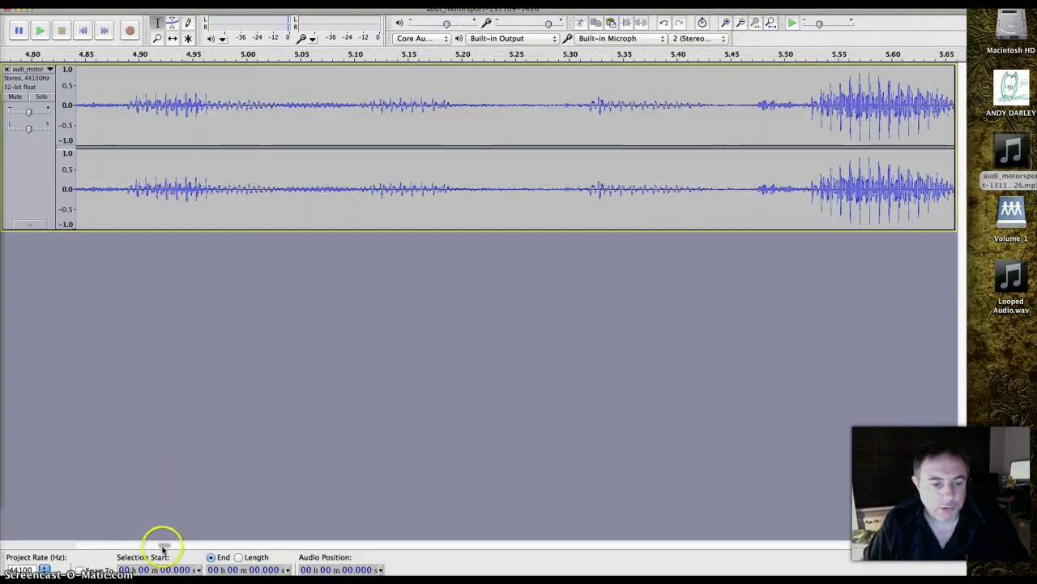
{"action": "left_click_drag", "start_coordinate": [162, 545], "coordinate": [171, 547]}
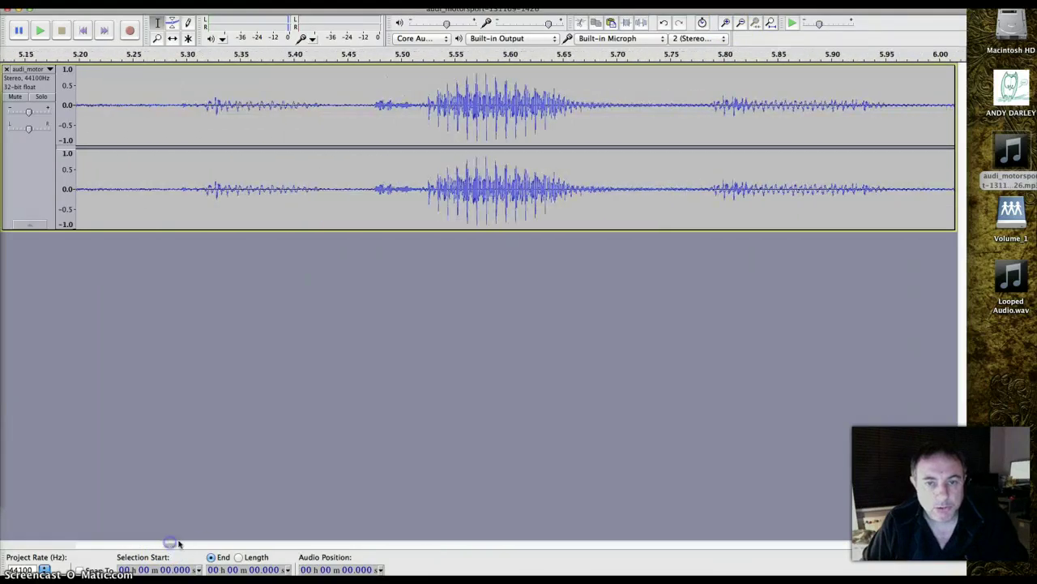
{"action": "left_click", "coordinate": [725, 23]}
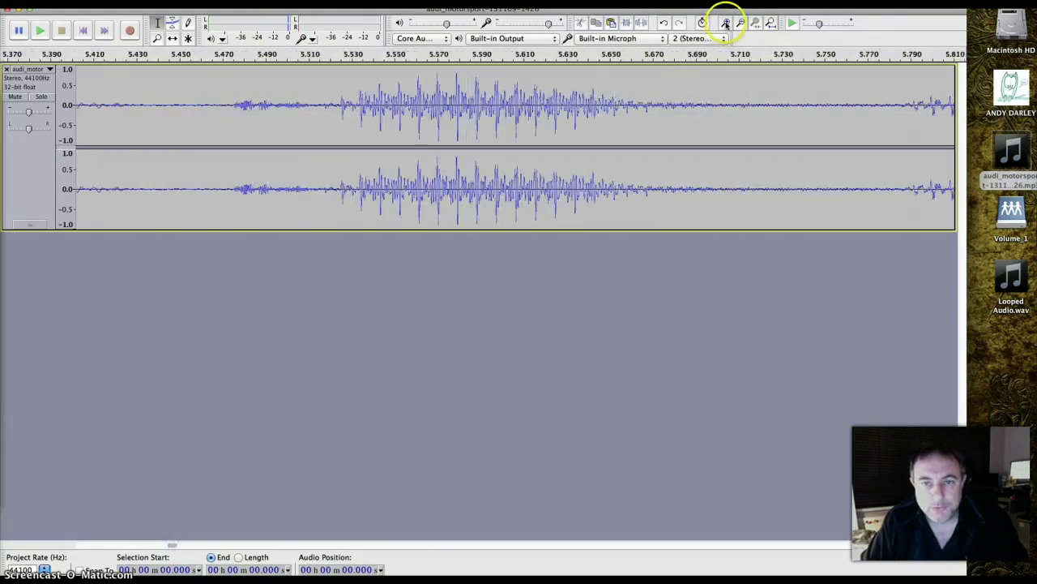
{"action": "left_click", "coordinate": [726, 23]}
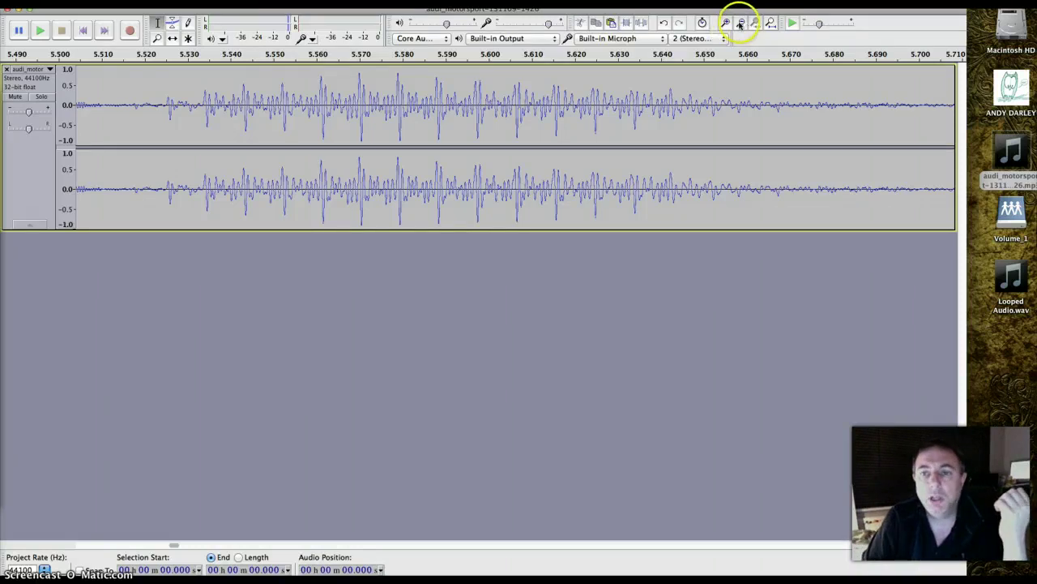
{"action": "left_click", "coordinate": [739, 22]}
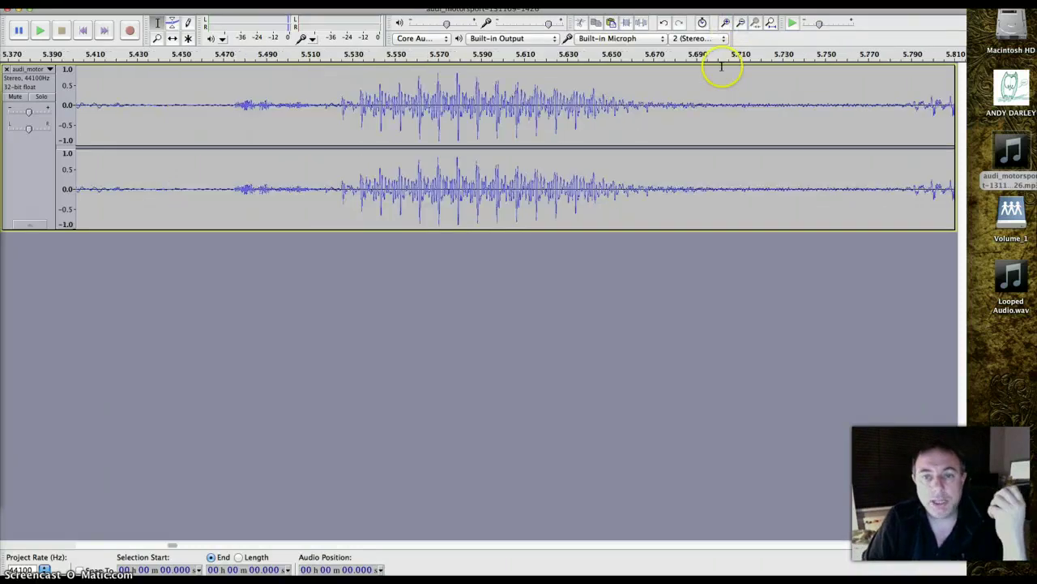
{"action": "left_click", "coordinate": [770, 24]}
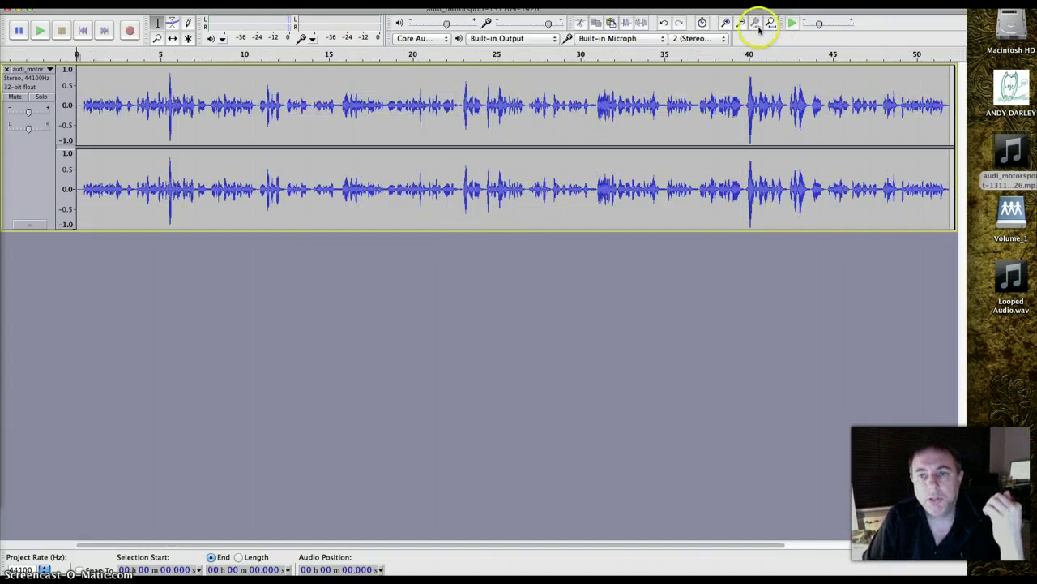
{"action": "left_click_drag", "start_coordinate": [594, 102], "coordinate": [661, 101]}
{"action": "left_click", "coordinate": [754, 24]}
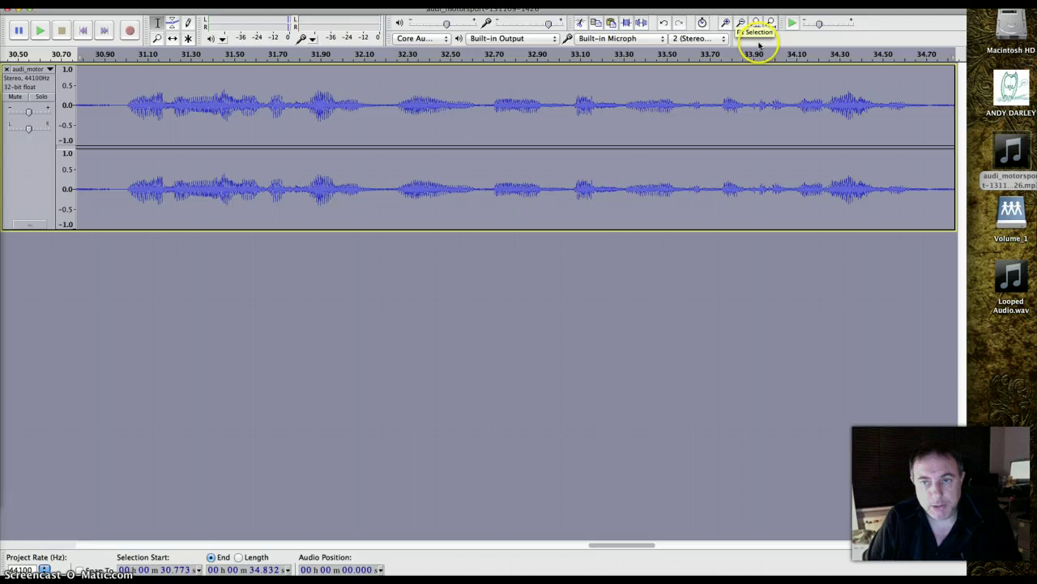
{"action": "left_click", "coordinate": [760, 118]}
{"action": "left_click", "coordinate": [771, 23]}
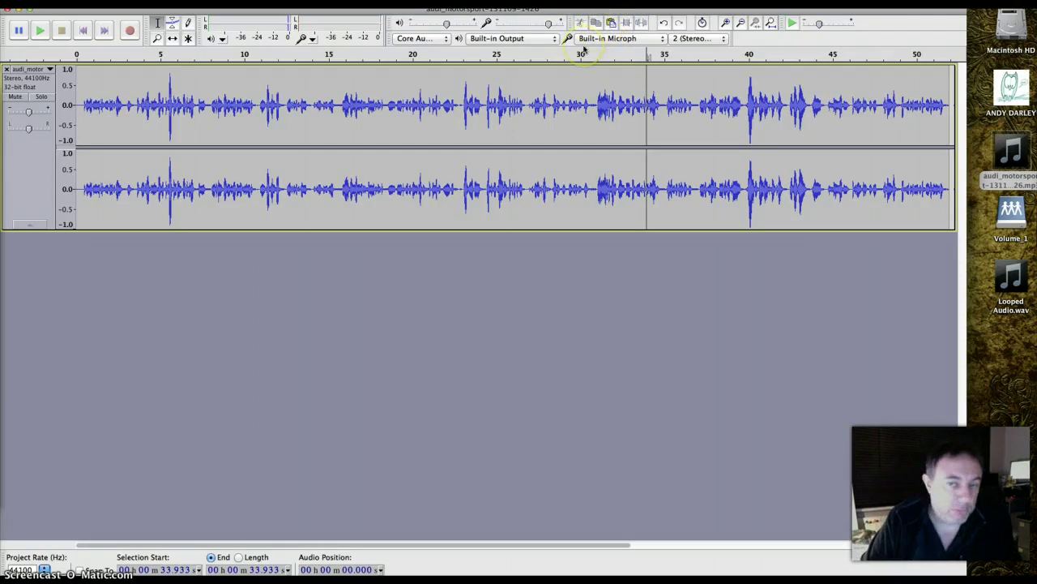
{"action": "left_click_drag", "start_coordinate": [563, 98], "coordinate": [623, 99]}
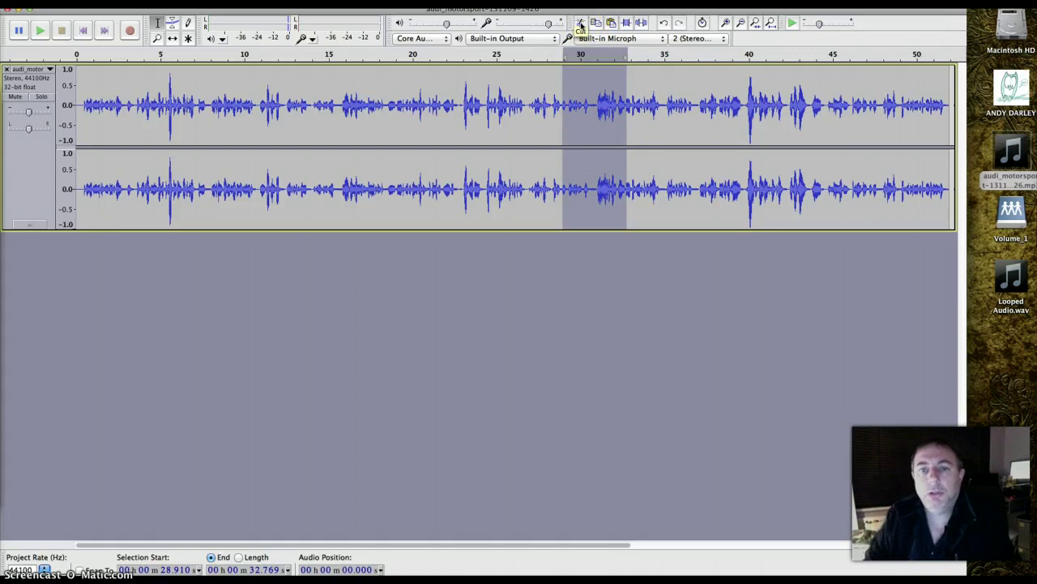
{"action": "left_click", "coordinate": [594, 23]}
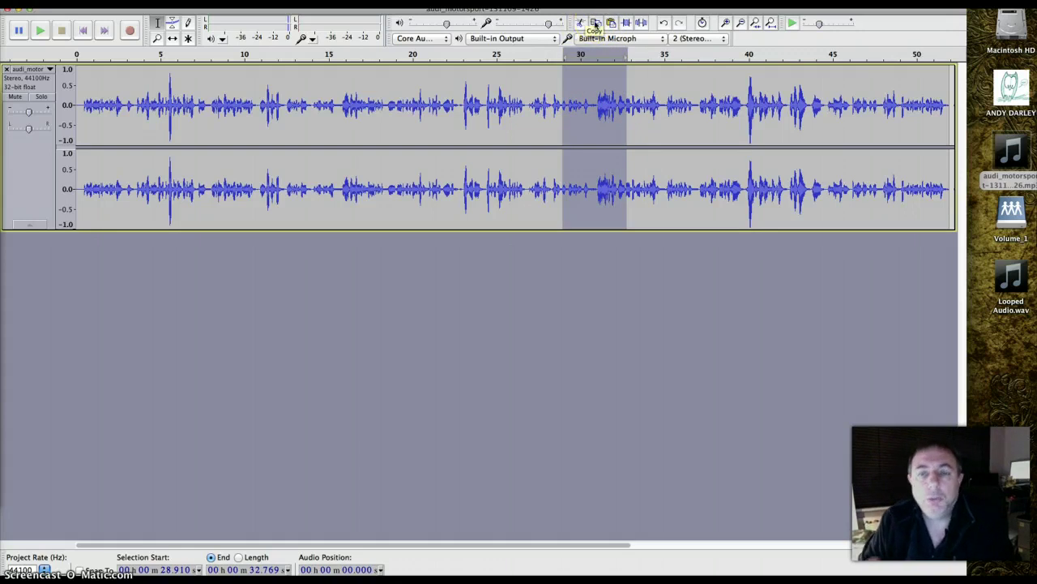
{"action": "left_click", "coordinate": [610, 22]}
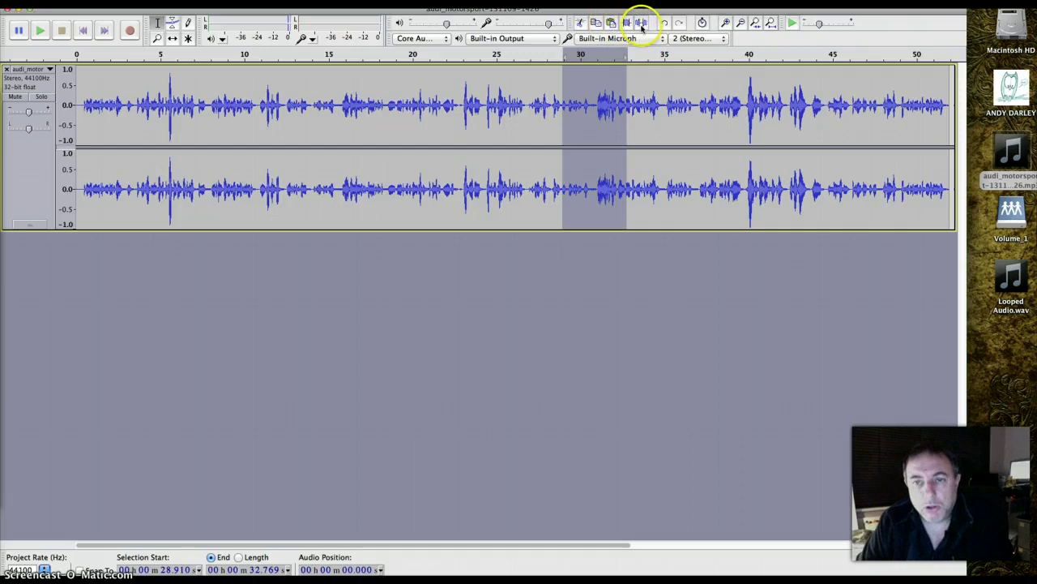
{"action": "left_click_drag", "start_coordinate": [457, 104], "coordinate": [528, 101]}
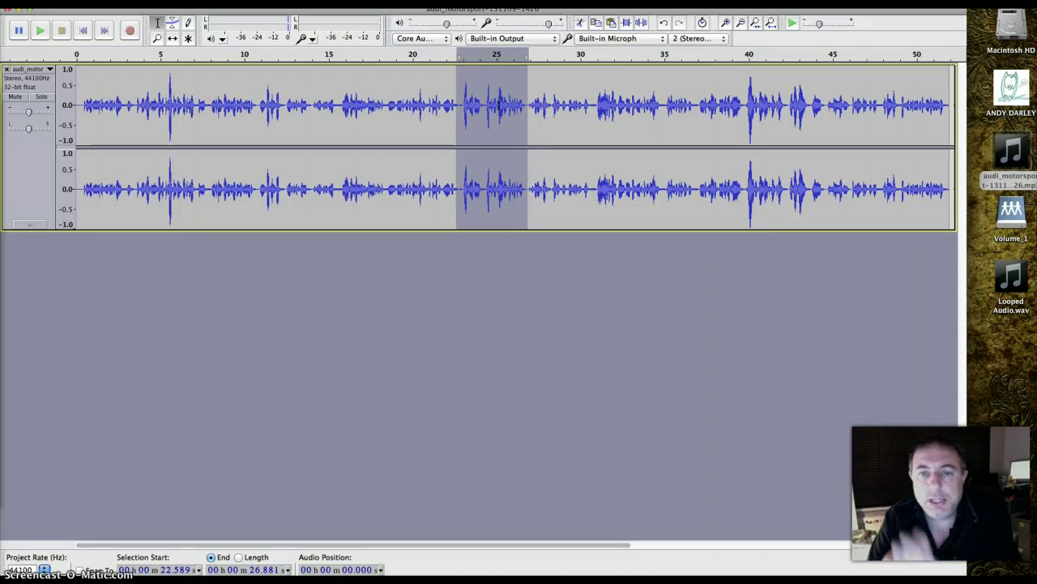
{"action": "left_click", "coordinate": [626, 23]}
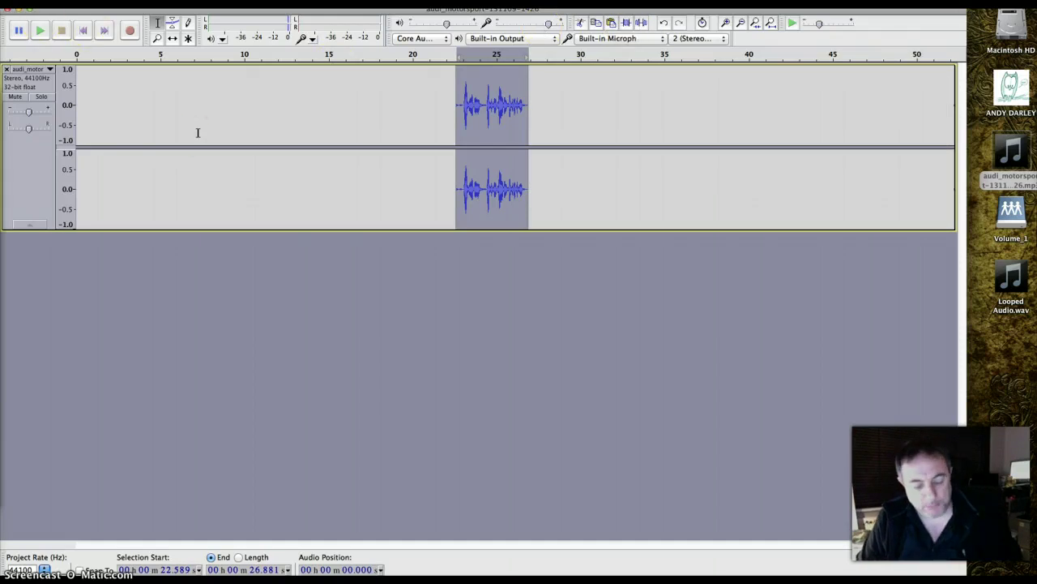
{"action": "key", "text": "super+z"}
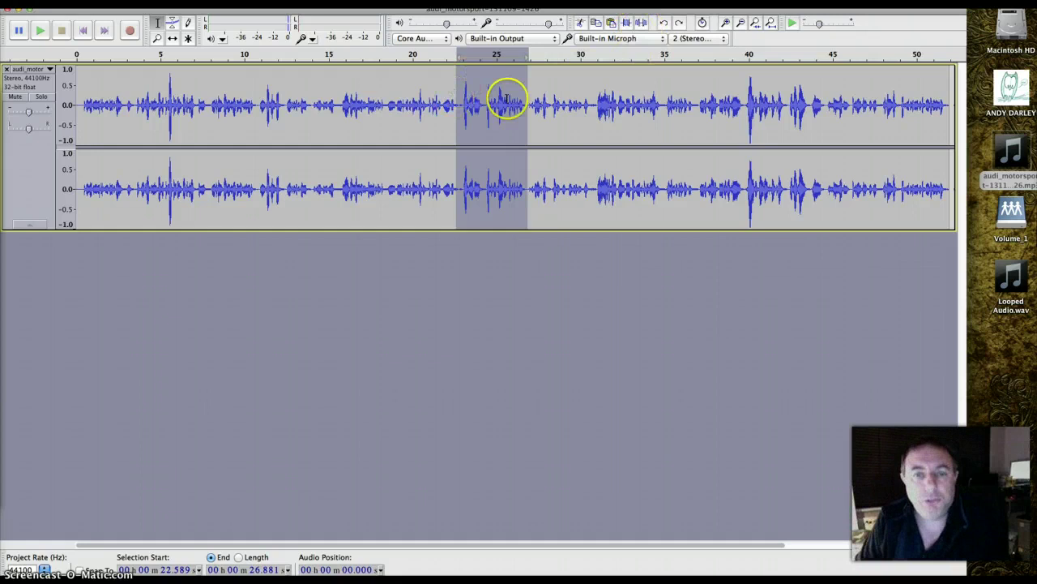
{"action": "left_click", "coordinate": [641, 23]}
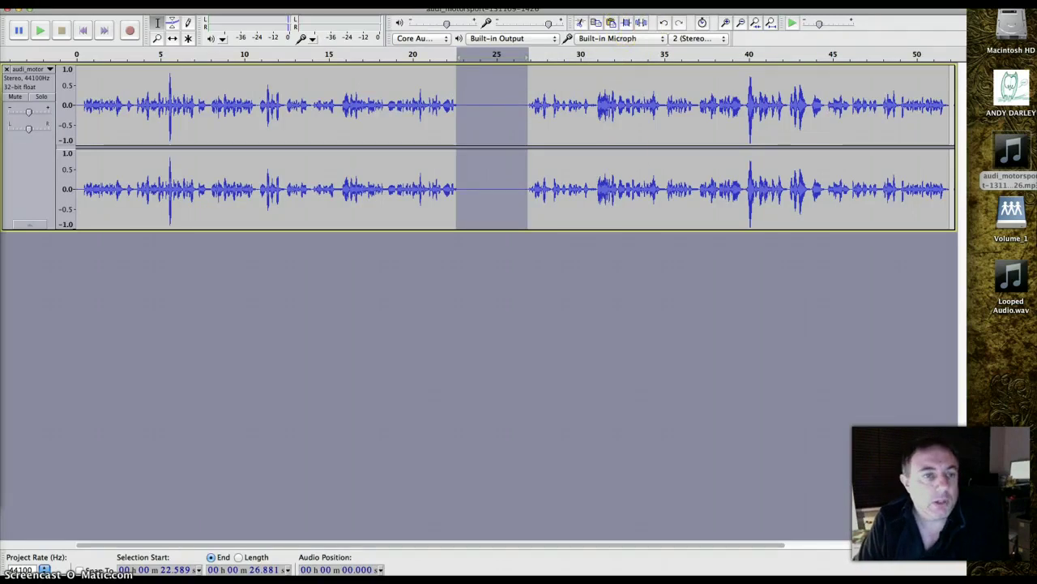
{"action": "left_click", "coordinate": [78, 3]}
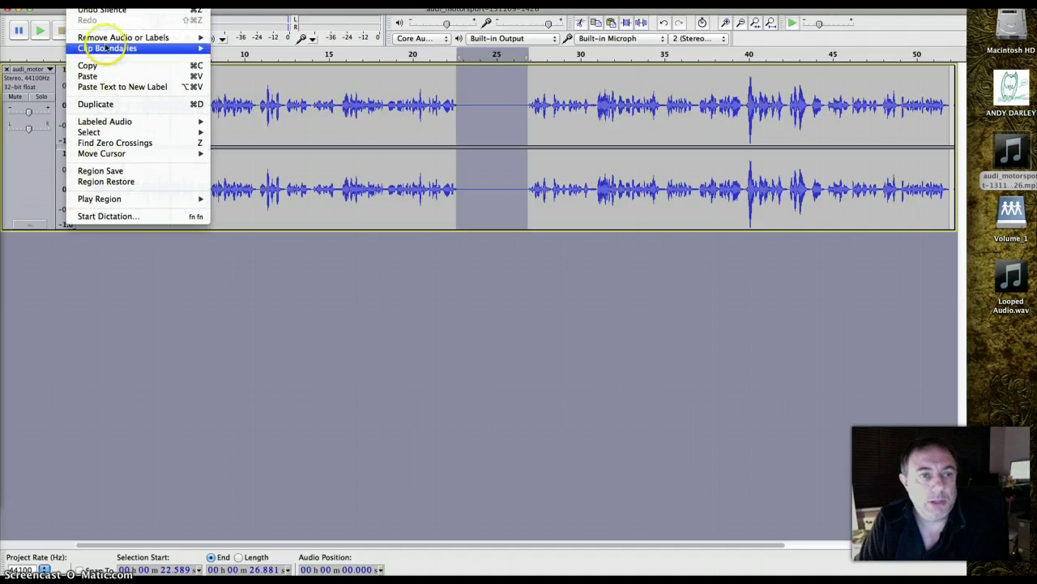
{"action": "left_click", "coordinate": [666, 26]}
{"action": "left_click", "coordinate": [667, 24]}
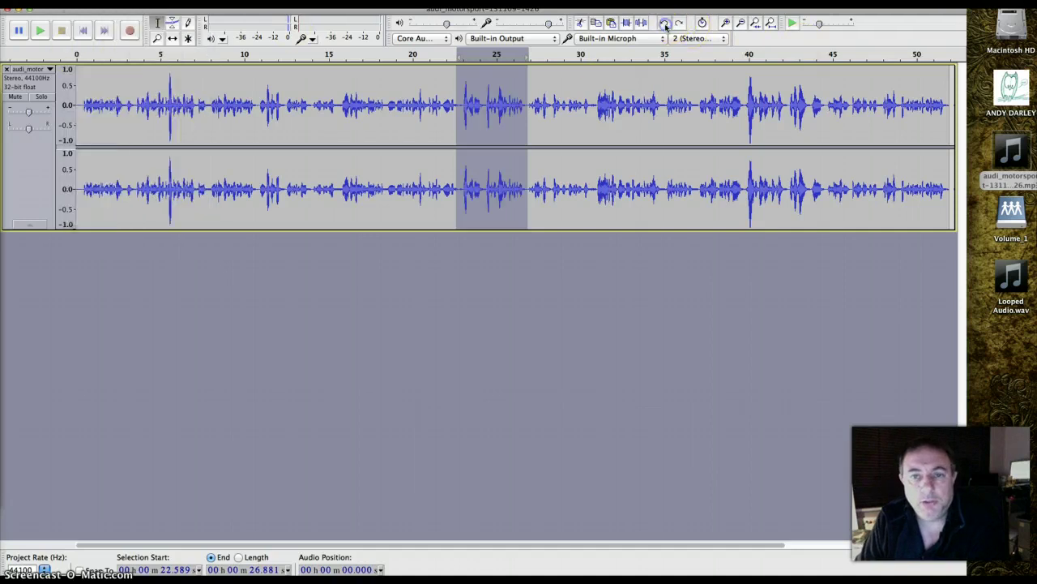
{"action": "left_click", "coordinate": [576, 101]}
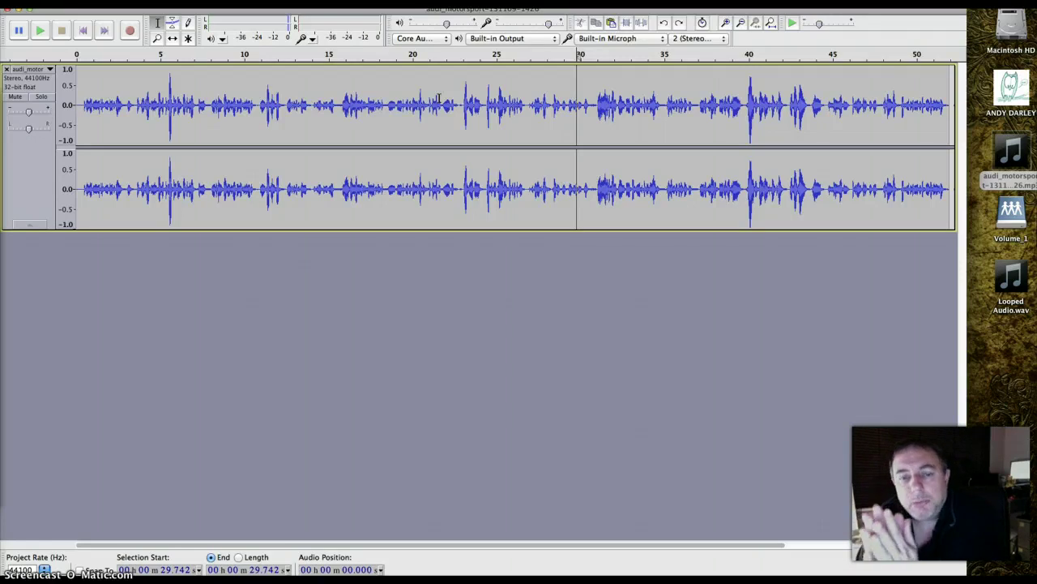
{"action": "left_click", "coordinate": [430, 98]}
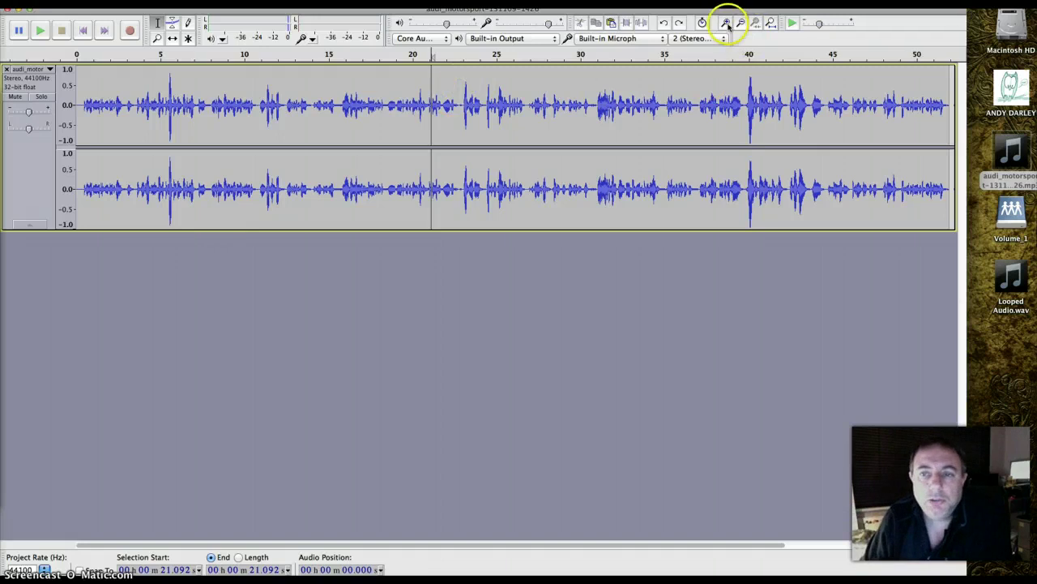
Zoom in and replay the passage from 21.13 s to locate the suspected filler
{"action": "left_click", "coordinate": [727, 23]}
{"action": "left_click", "coordinate": [728, 23]}
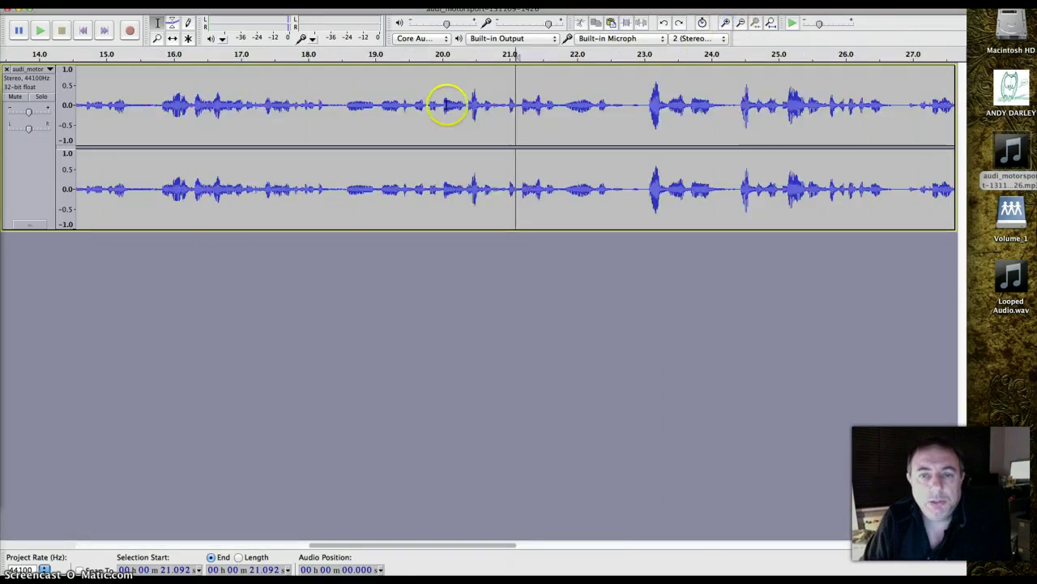
{"action": "left_click_drag", "start_coordinate": [567, 105], "coordinate": [594, 106]}
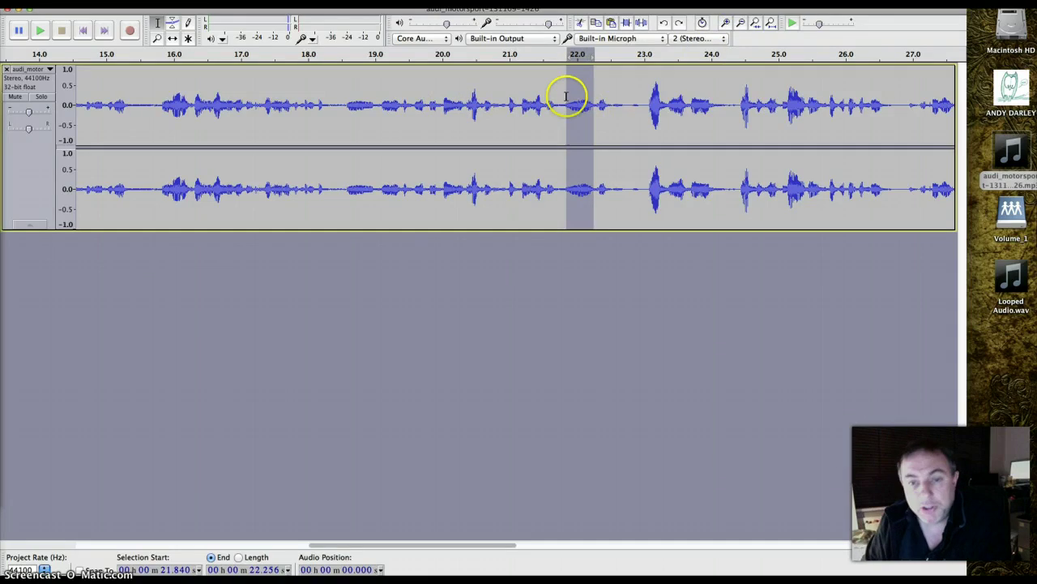
{"action": "left_click", "coordinate": [598, 104]}
{"action": "left_click_drag", "start_coordinate": [599, 104], "coordinate": [616, 105]}
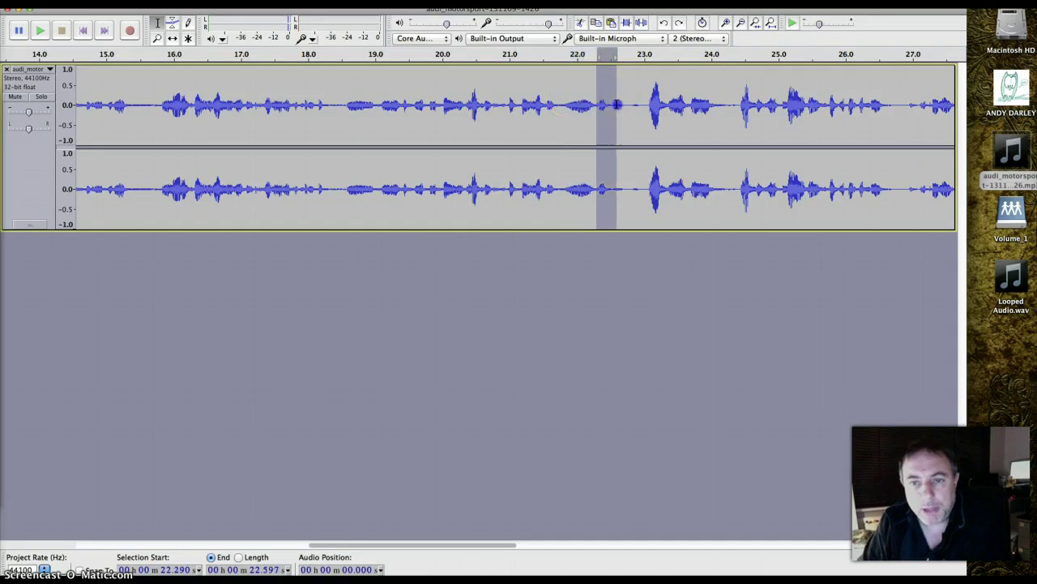
{"action": "left_click", "coordinate": [519, 104]}
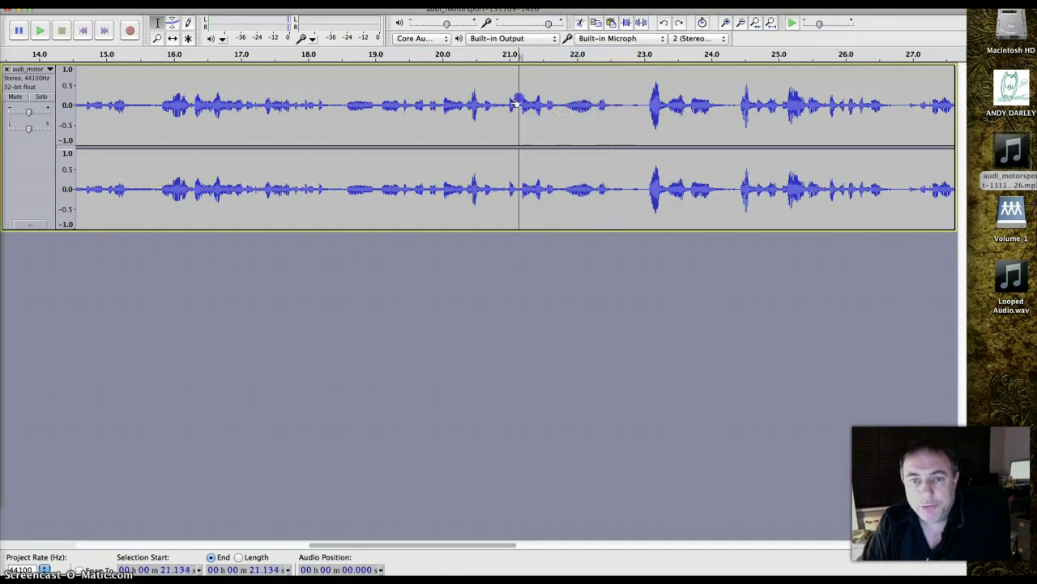
{"action": "left_click", "coordinate": [40, 31]}
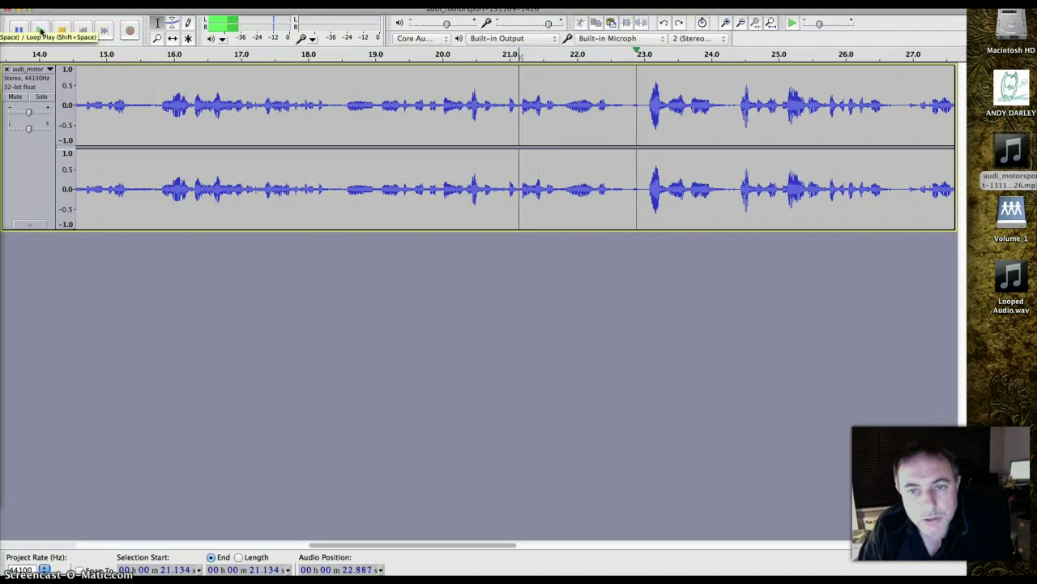
{"action": "left_click", "coordinate": [40, 31]}
{"action": "left_click", "coordinate": [40, 31]}
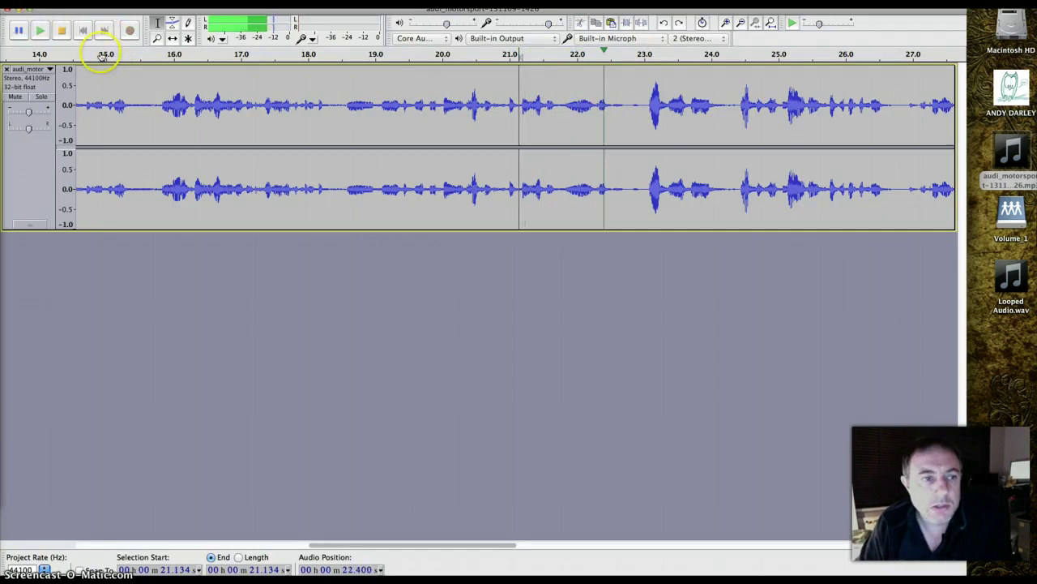
{"action": "left_click", "coordinate": [61, 31]}
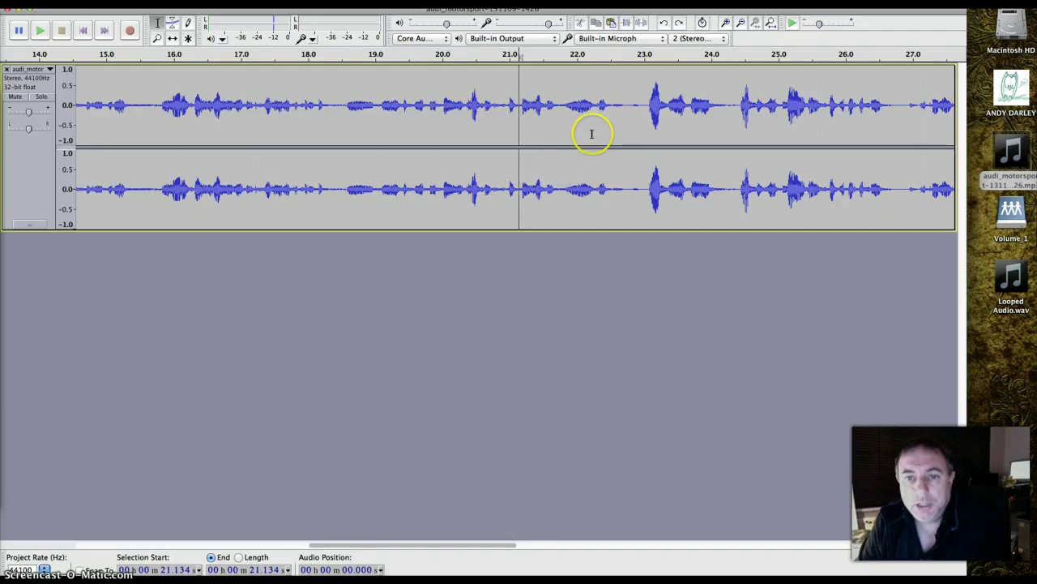
Select the filler from 21.81 to 22.26 s with the view showing 18–25.5 s
{"action": "left_click", "coordinate": [562, 104]}
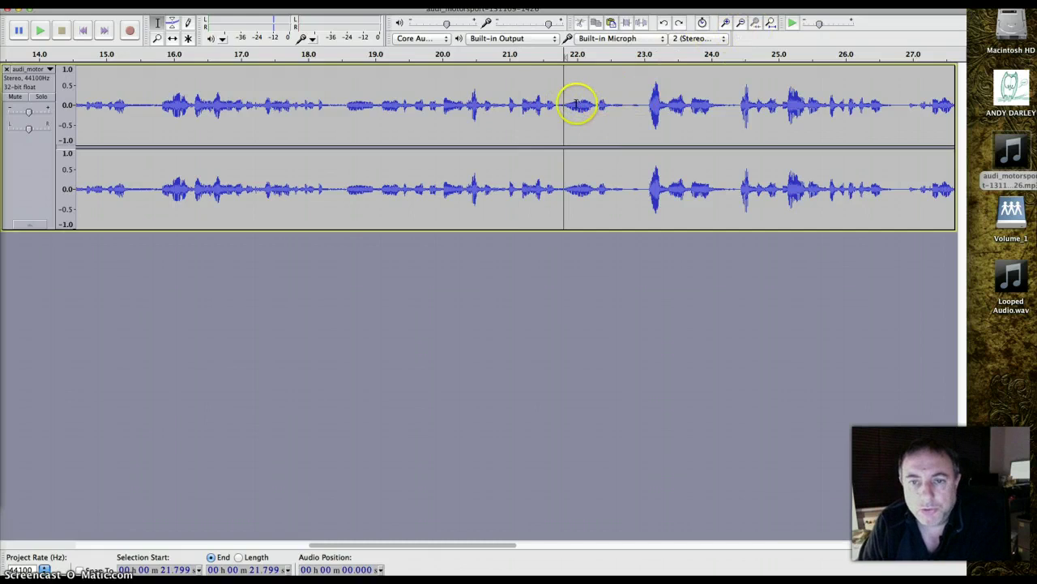
{"action": "left_click_drag", "start_coordinate": [565, 104], "coordinate": [595, 104]}
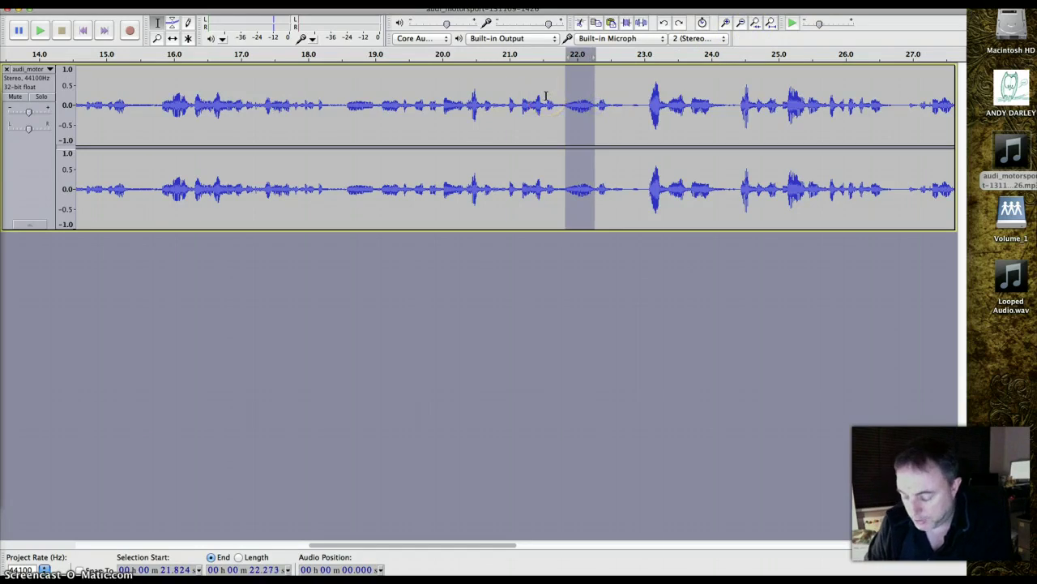
{"action": "left_click", "coordinate": [756, 24]}
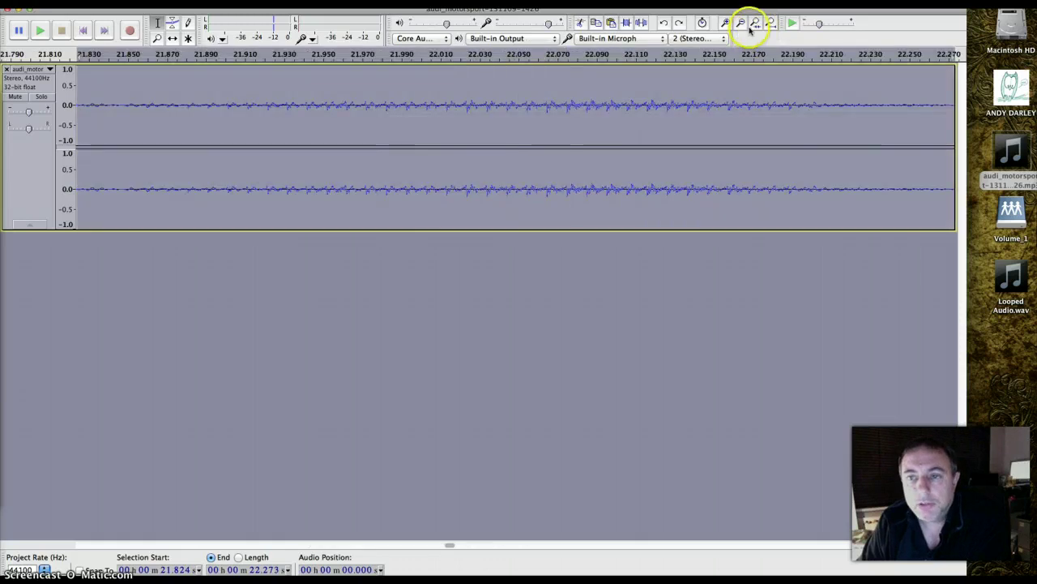
{"action": "left_click", "coordinate": [741, 23]}
{"action": "left_click", "coordinate": [740, 24]}
{"action": "left_click", "coordinate": [741, 23]}
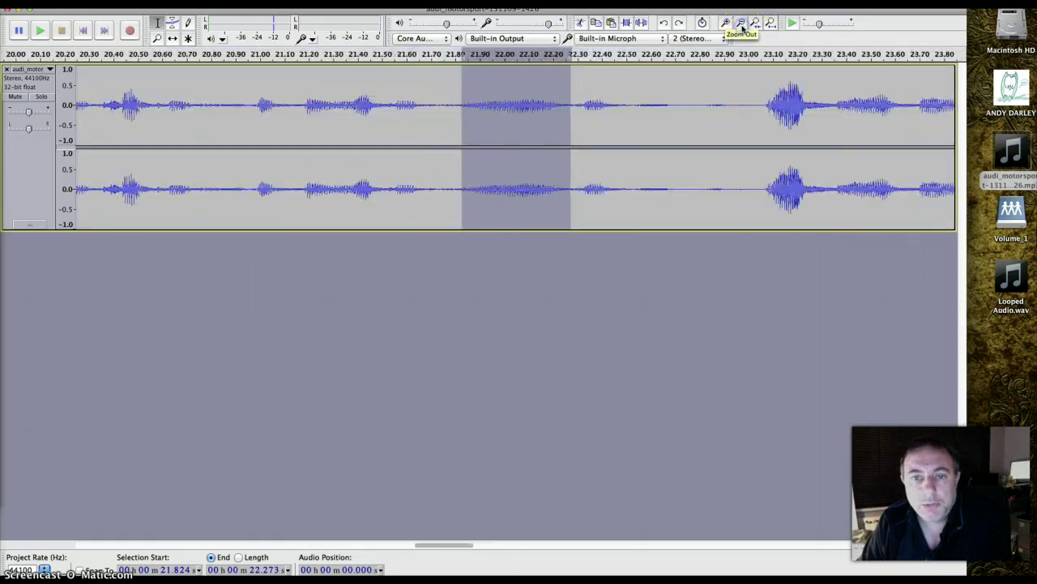
{"action": "left_click", "coordinate": [741, 24]}
{"action": "left_click", "coordinate": [475, 99]}
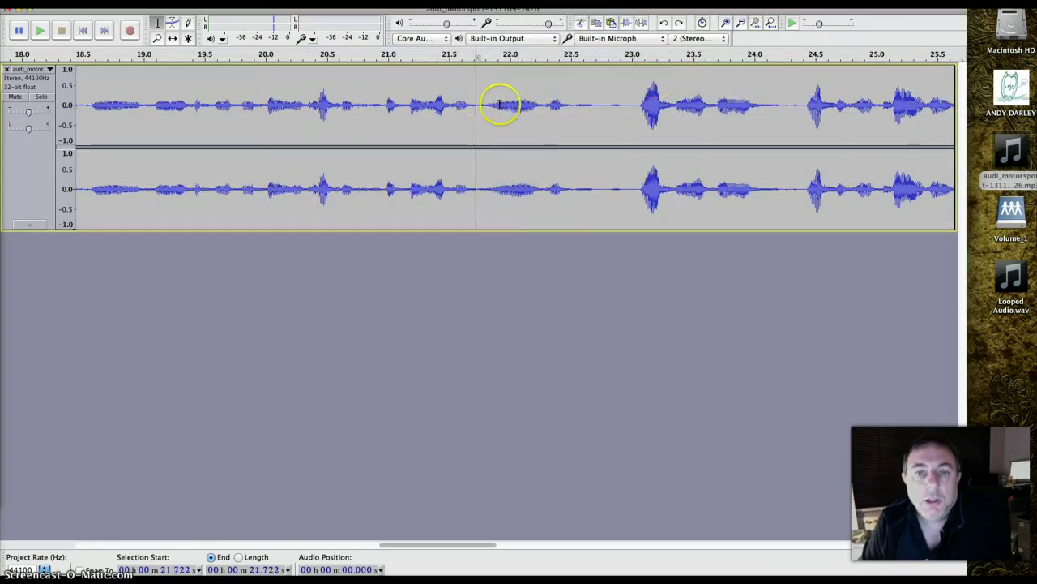
{"action": "left_click_drag", "start_coordinate": [487, 99], "coordinate": [542, 100]}
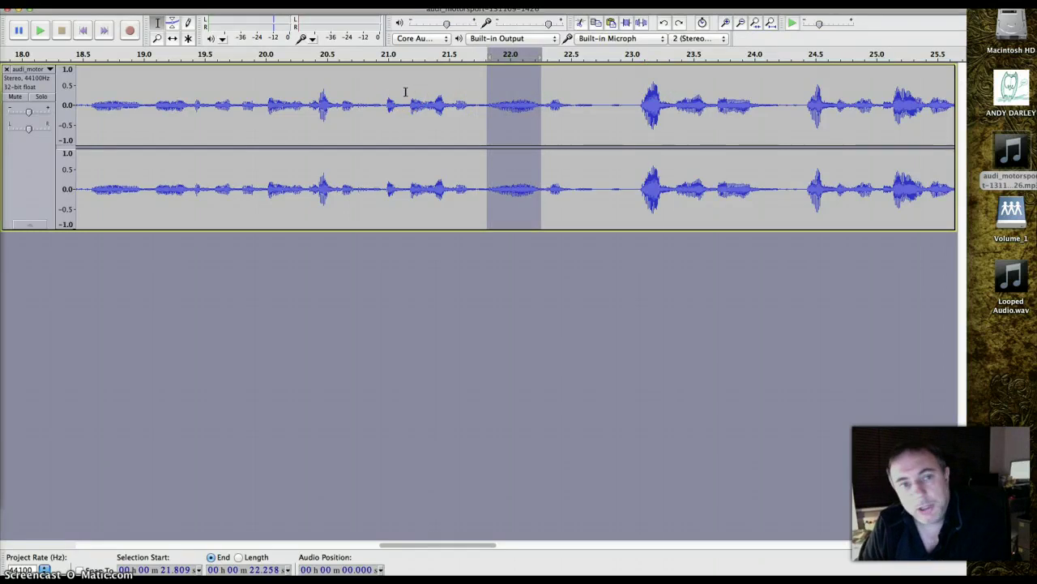
{"action": "left_click", "coordinate": [172, 27]}
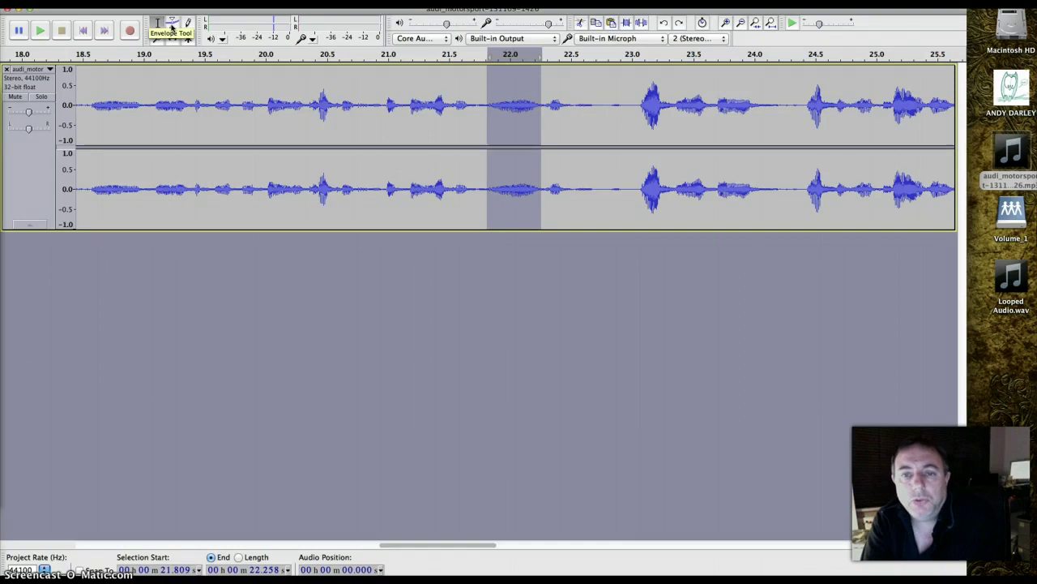
Dip the volume envelope around the filler using four envelope points
{"action": "left_click", "coordinate": [172, 24]}
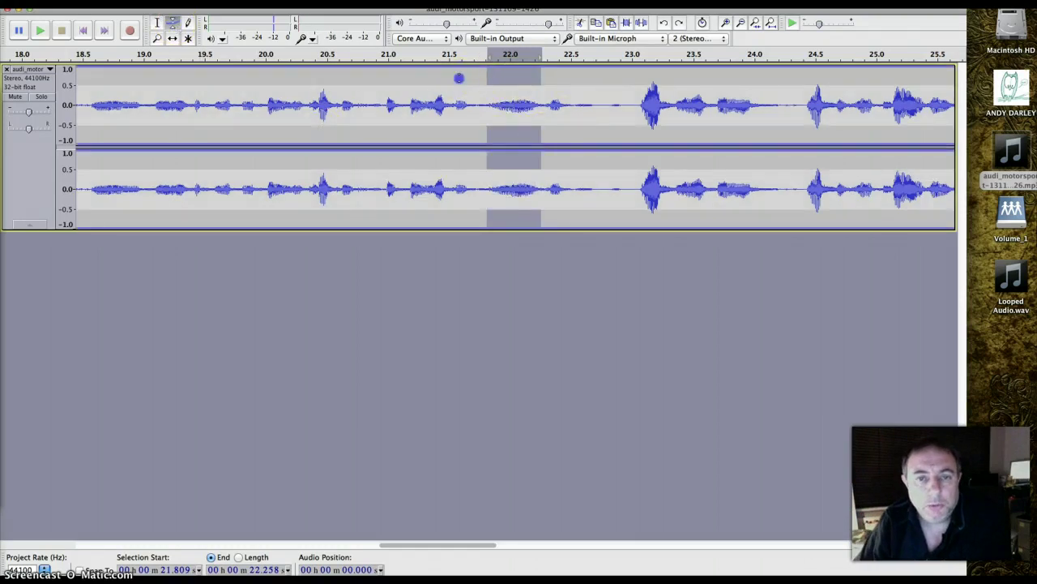
{"action": "left_click", "coordinate": [459, 76]}
{"action": "left_click", "coordinate": [490, 84]}
{"action": "left_click", "coordinate": [553, 79]}
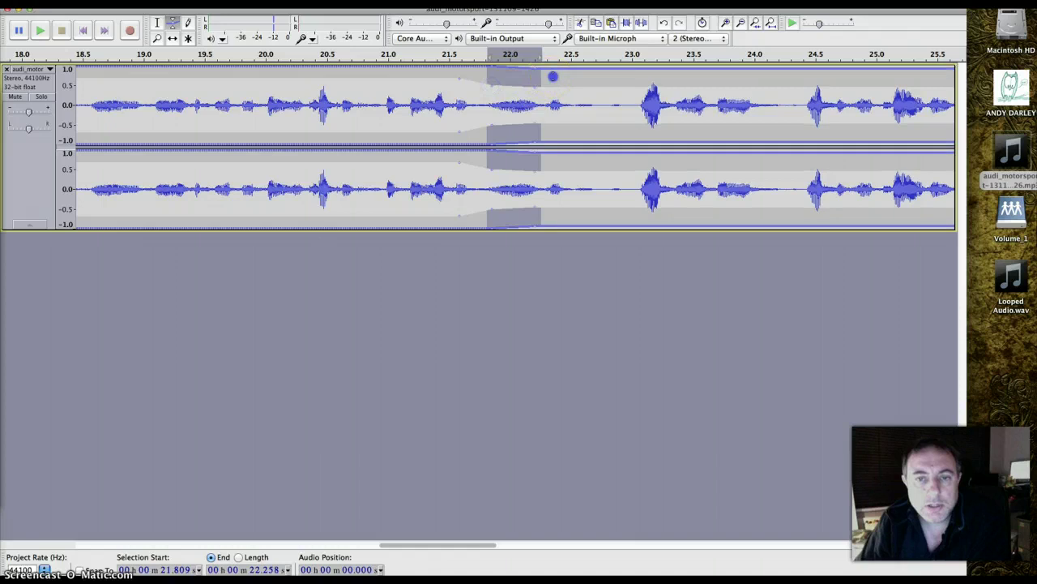
{"action": "left_click", "coordinate": [574, 73]}
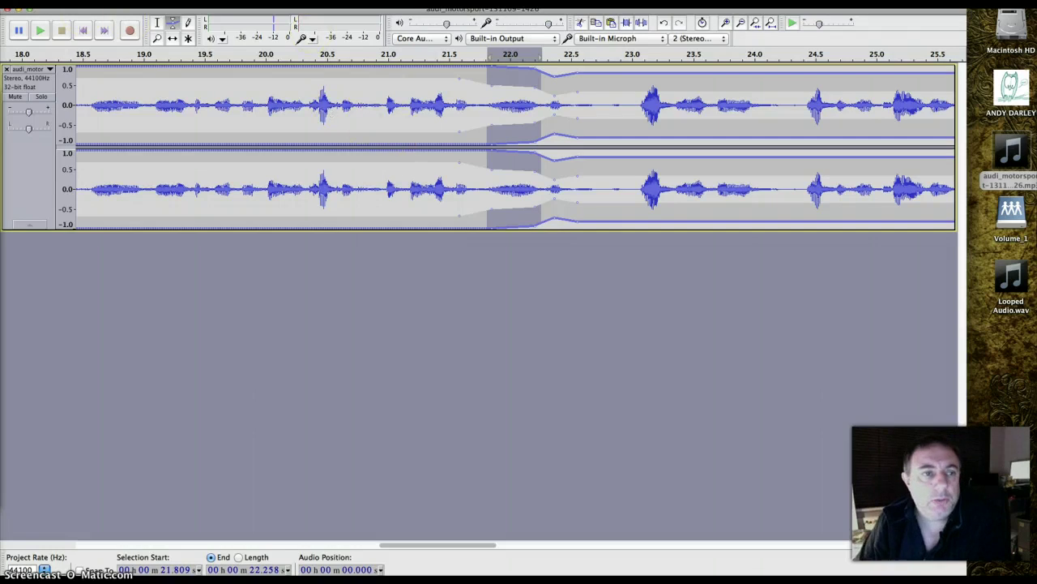
Undo the envelope changes, stepping further back through the edit history
{"action": "left_click", "coordinate": [664, 23]}
{"action": "left_click", "coordinate": [665, 23]}
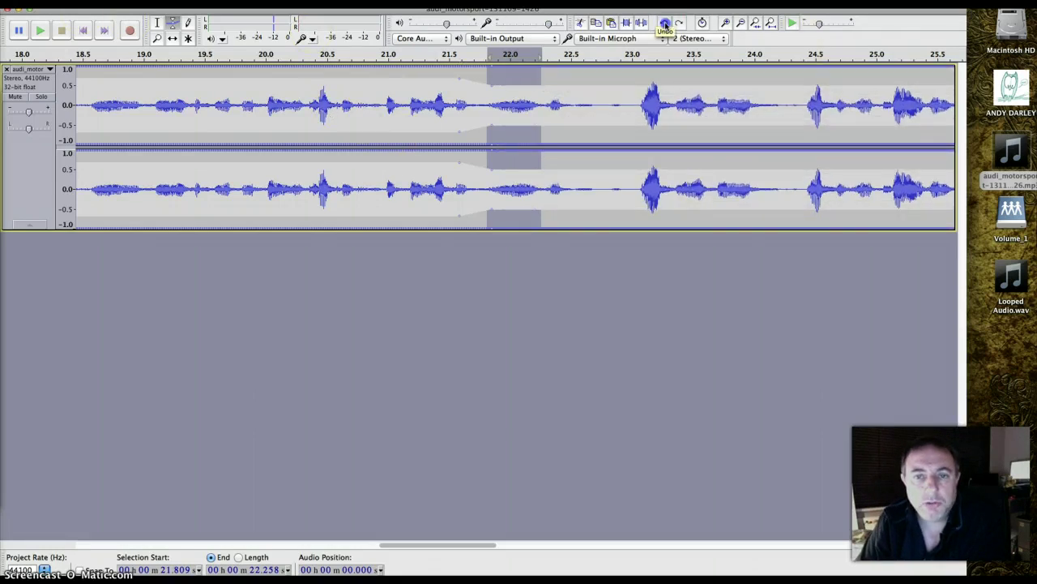
{"action": "left_click", "coordinate": [665, 23]}
{"action": "left_click", "coordinate": [665, 23]}
{"action": "left_click", "coordinate": [665, 23]}
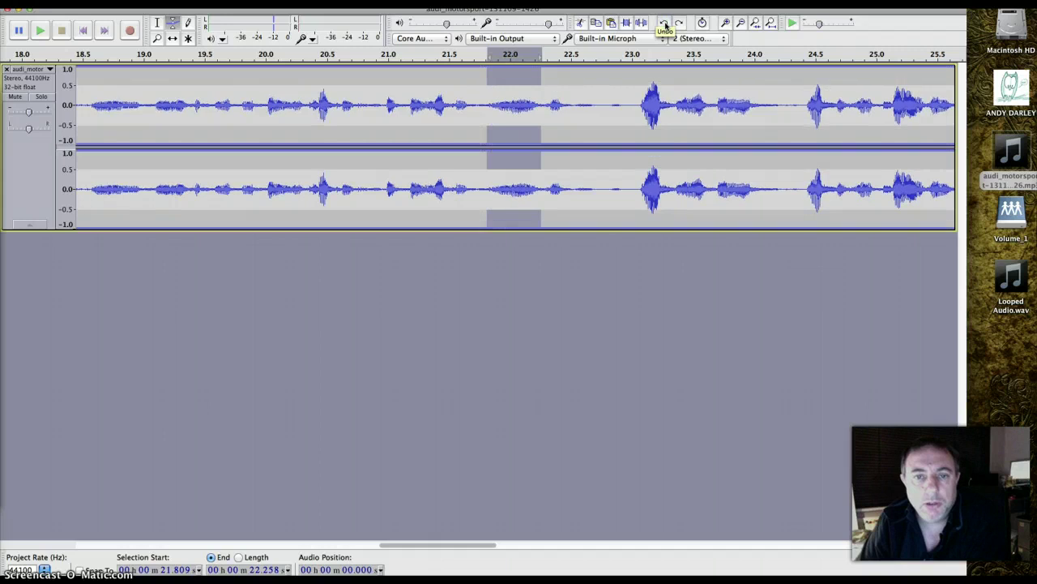
{"action": "left_click", "coordinate": [665, 24]}
Redo to restore the track, then silence the selected filler
{"action": "left_click", "coordinate": [679, 23]}
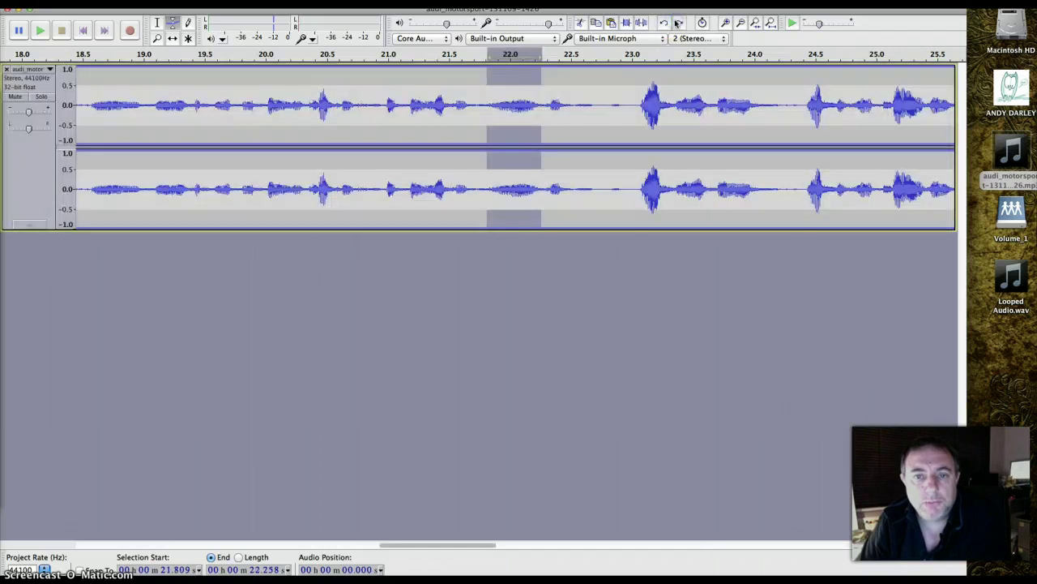
{"action": "left_click", "coordinate": [157, 22]}
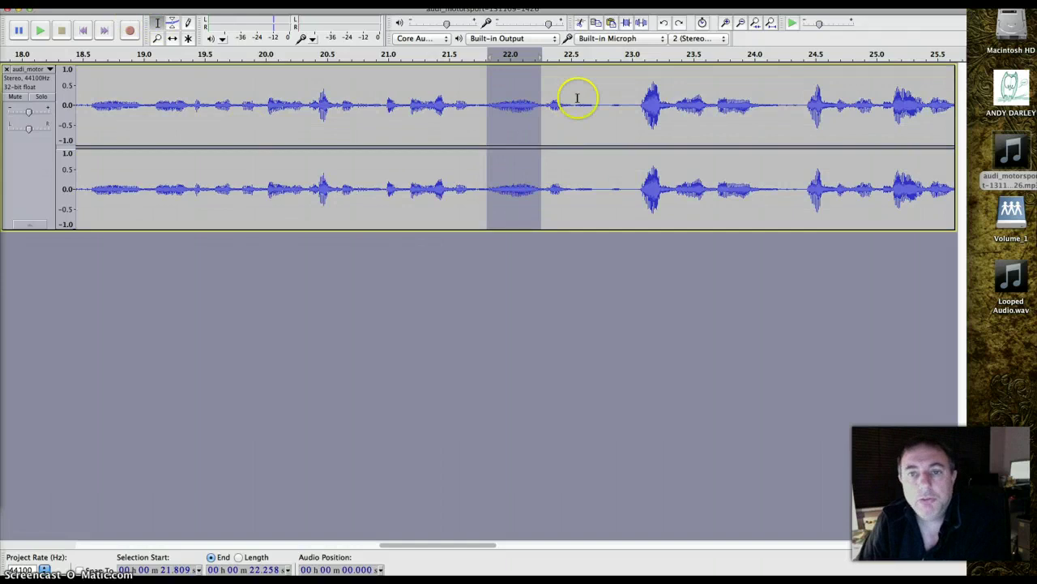
{"action": "left_click", "coordinate": [640, 24]}
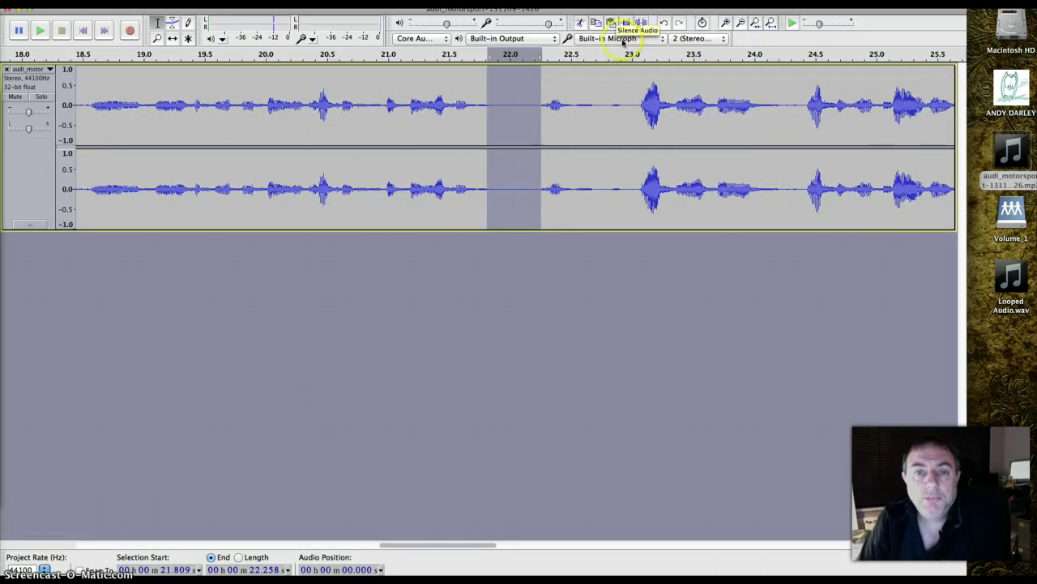
Play back twice from 21.0 s to check the silenced gap
{"action": "left_click", "coordinate": [388, 81]}
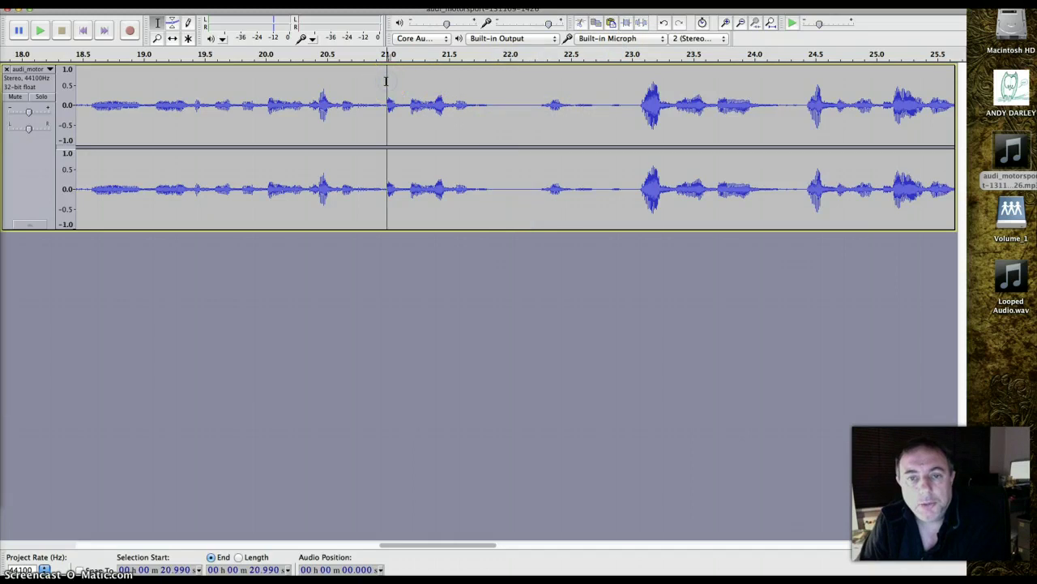
{"action": "key", "text": "space"}
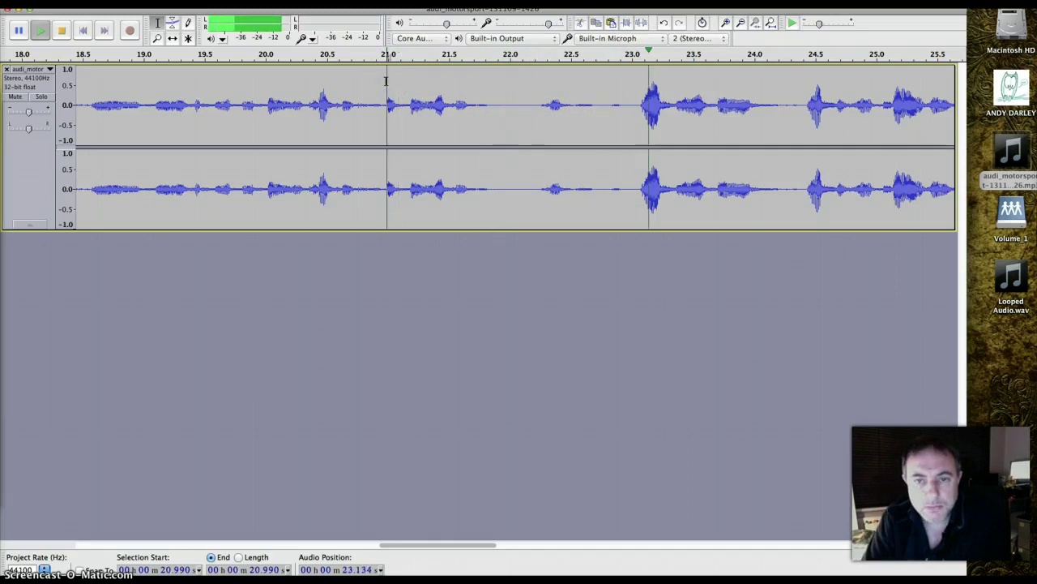
{"action": "key", "text": "space"}
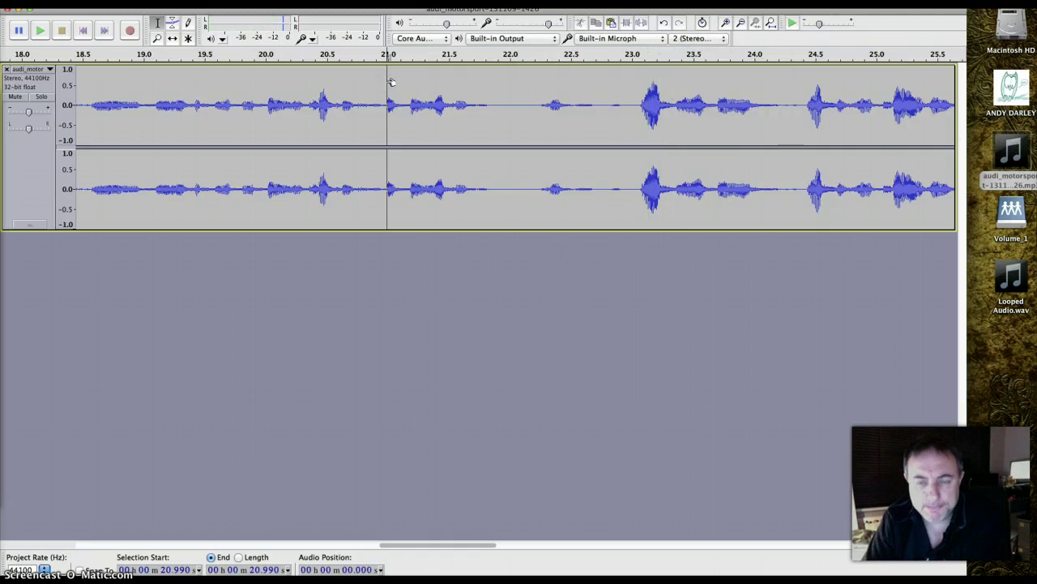
{"action": "key", "text": "space"}
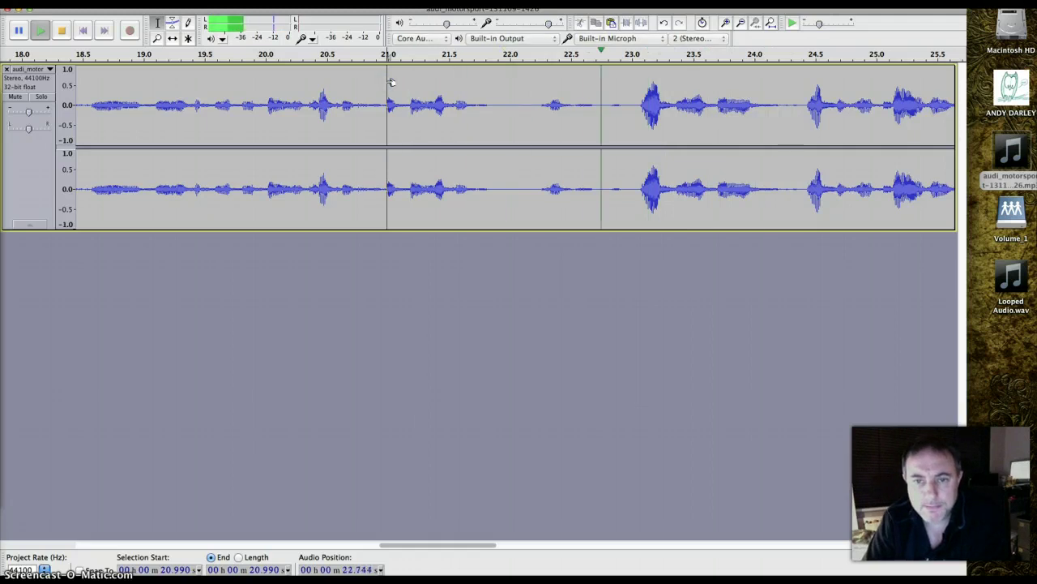
{"action": "key", "text": "space"}
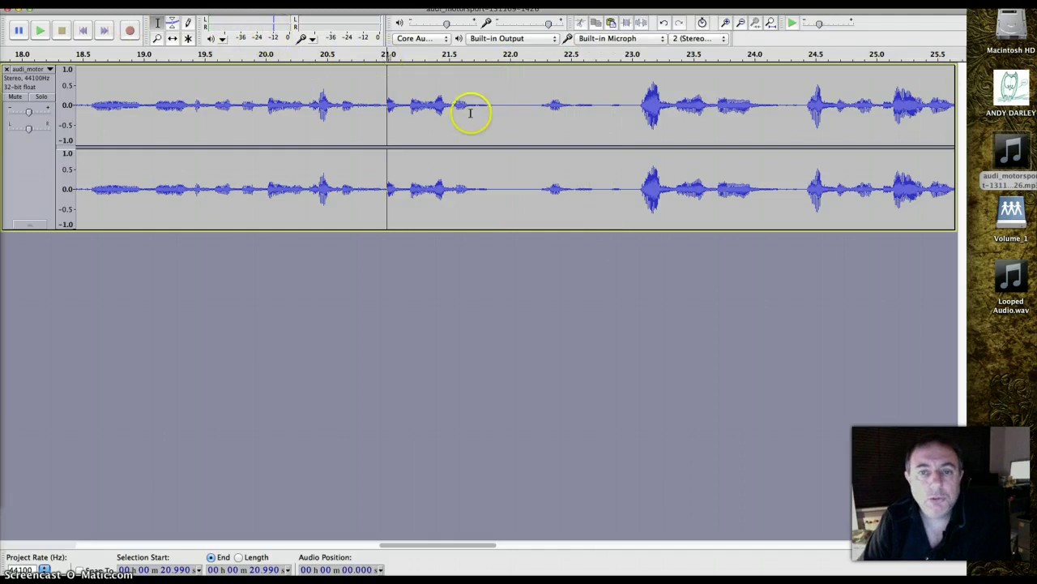
Undo the silencing and cut the 21.81–22.26 s filler out instead
{"action": "left_click", "coordinate": [85, 0]}
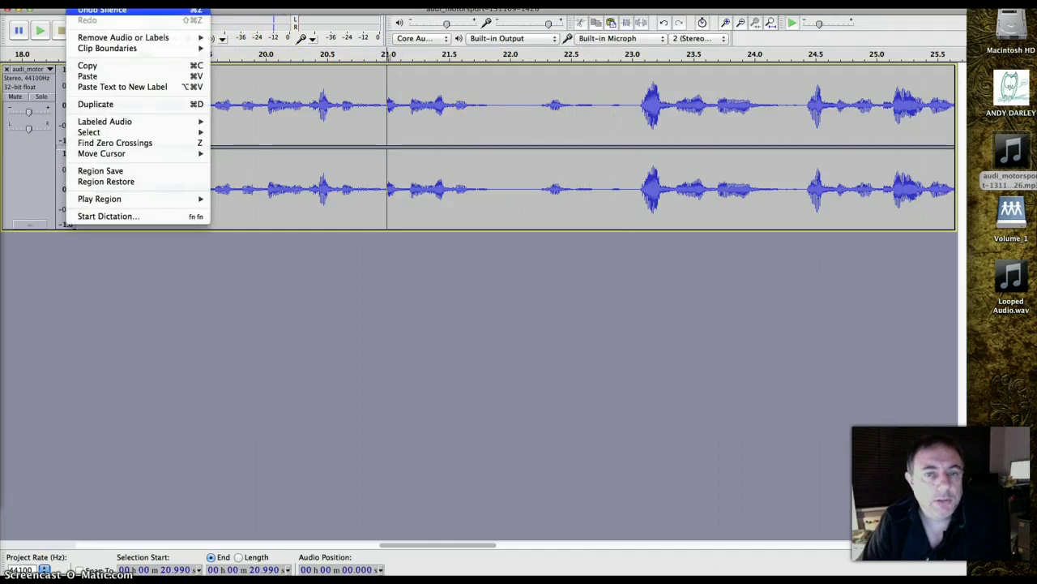
{"action": "left_click", "coordinate": [102, 10]}
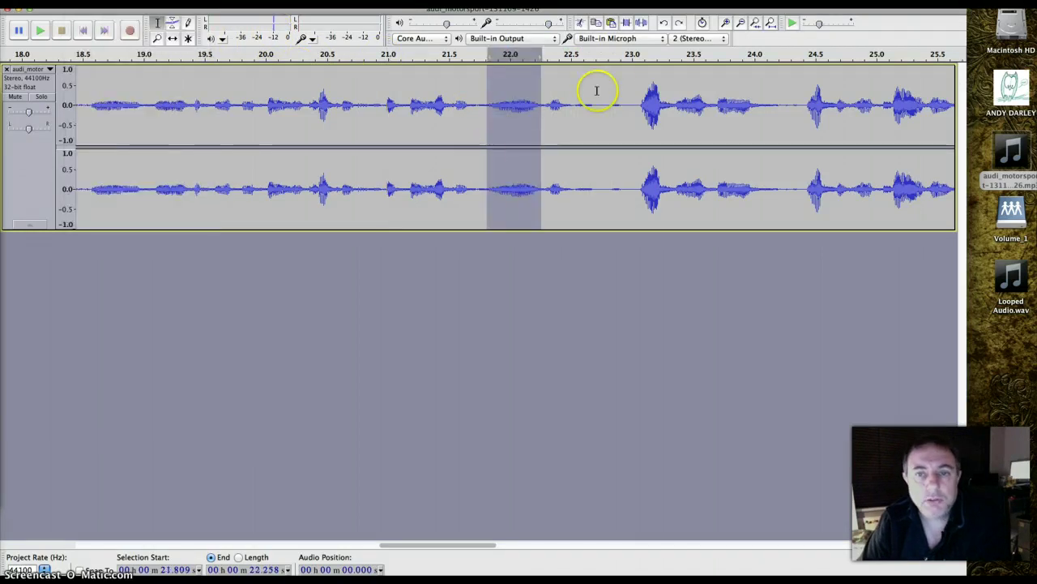
{"action": "left_click", "coordinate": [582, 24]}
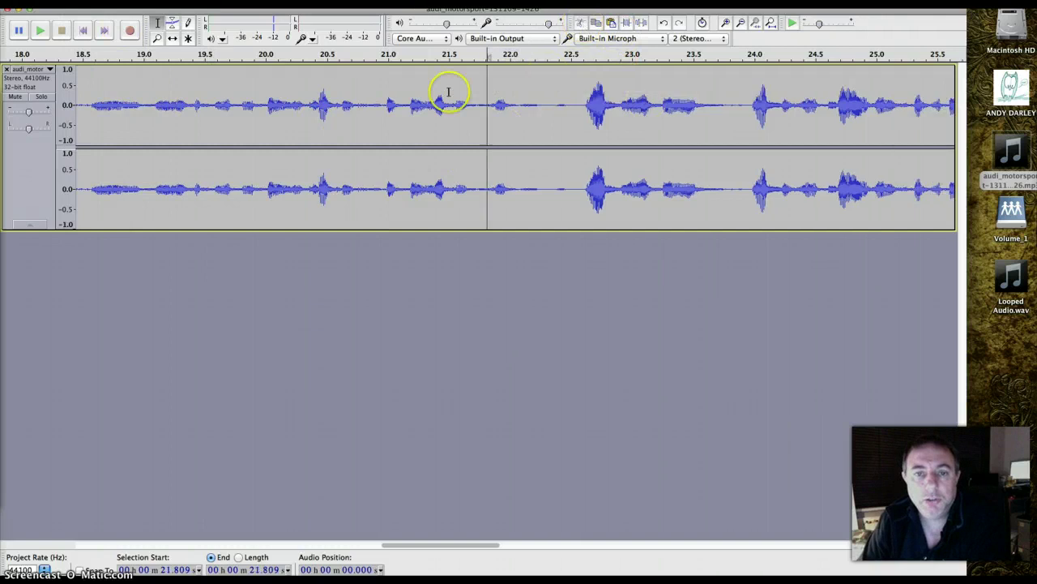
Play from about 21 s, then 20.9 s, to check the cut sounds clean
{"action": "left_click", "coordinate": [397, 89]}
{"action": "key", "text": "space"}
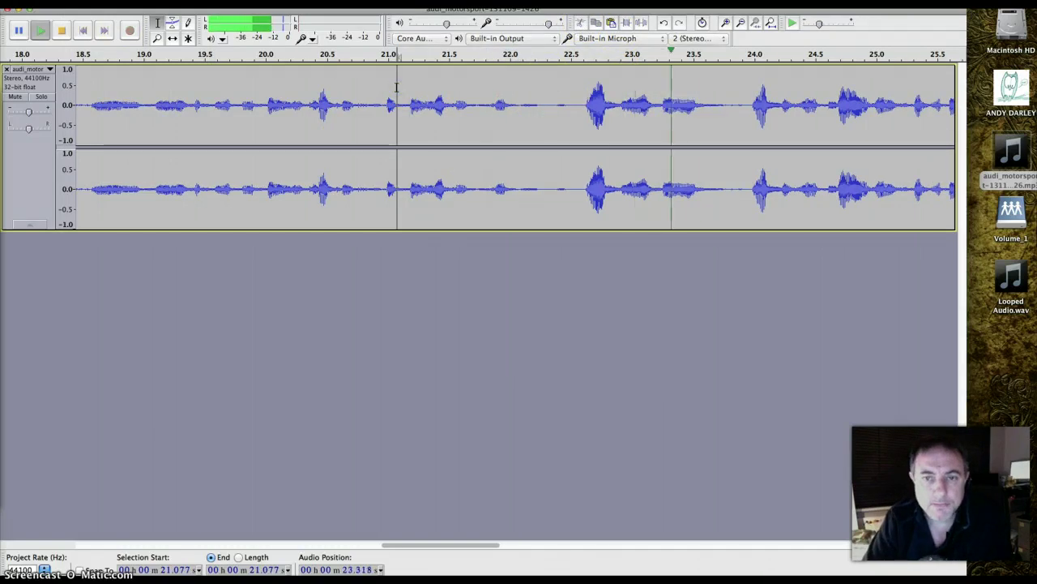
{"action": "left_click", "coordinate": [382, 94]}
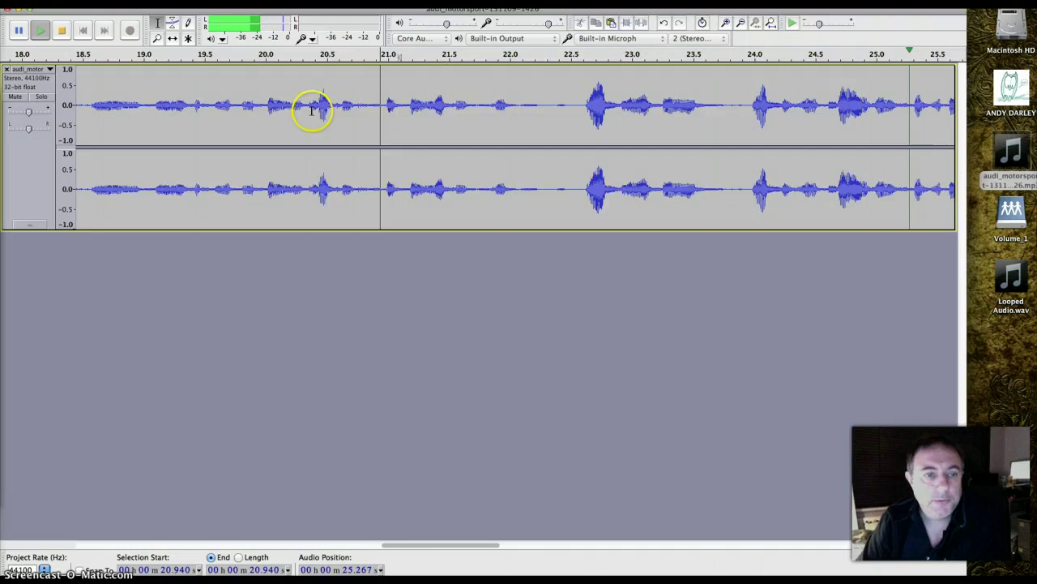
{"action": "key", "text": "space"}
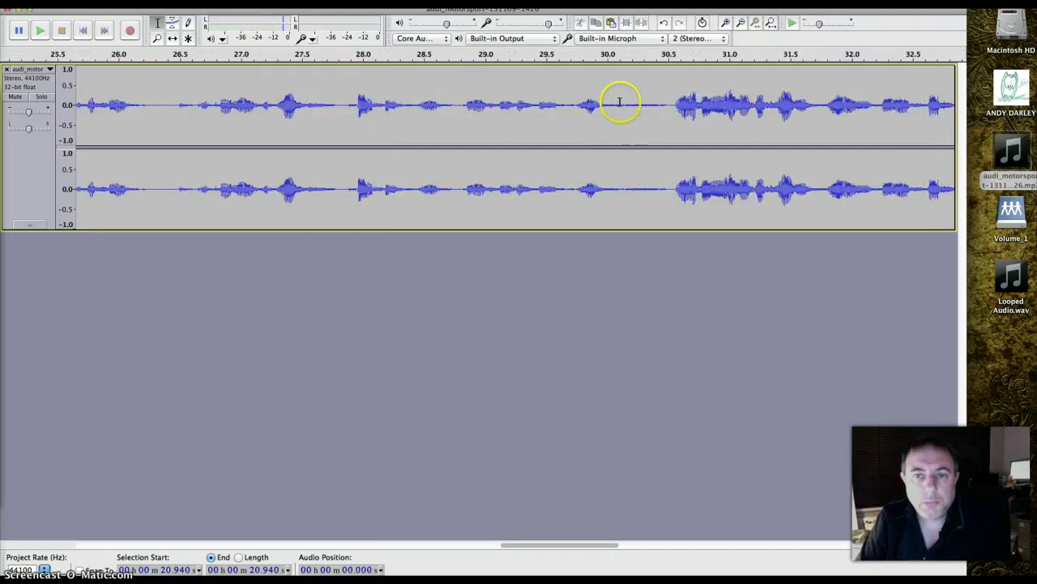
Audition the speech from 29.3, 27.0 and 25.9 s for fillers, then fit the whole project
{"action": "left_click", "coordinate": [521, 102]}
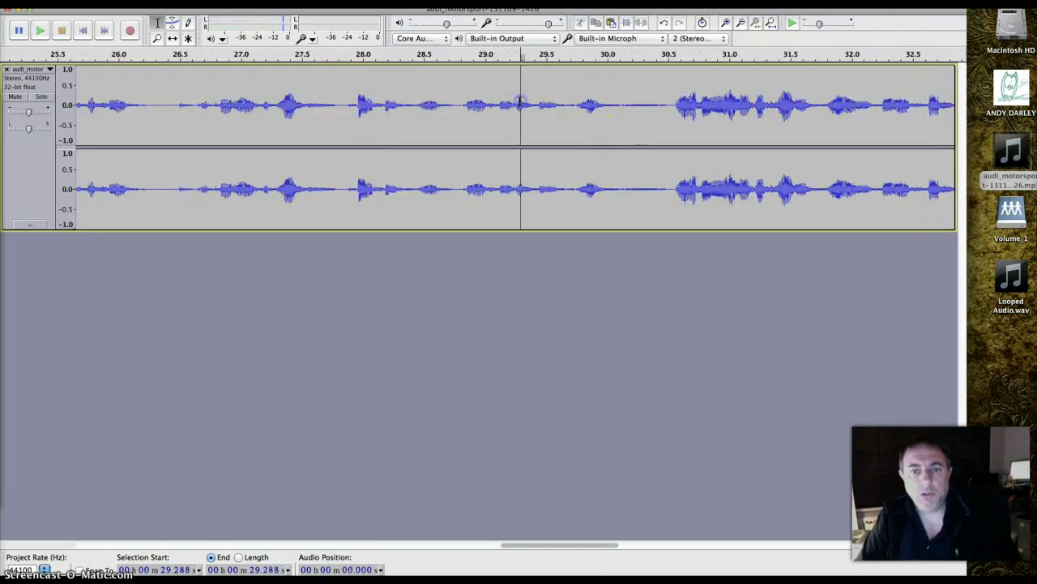
{"action": "key", "text": "space"}
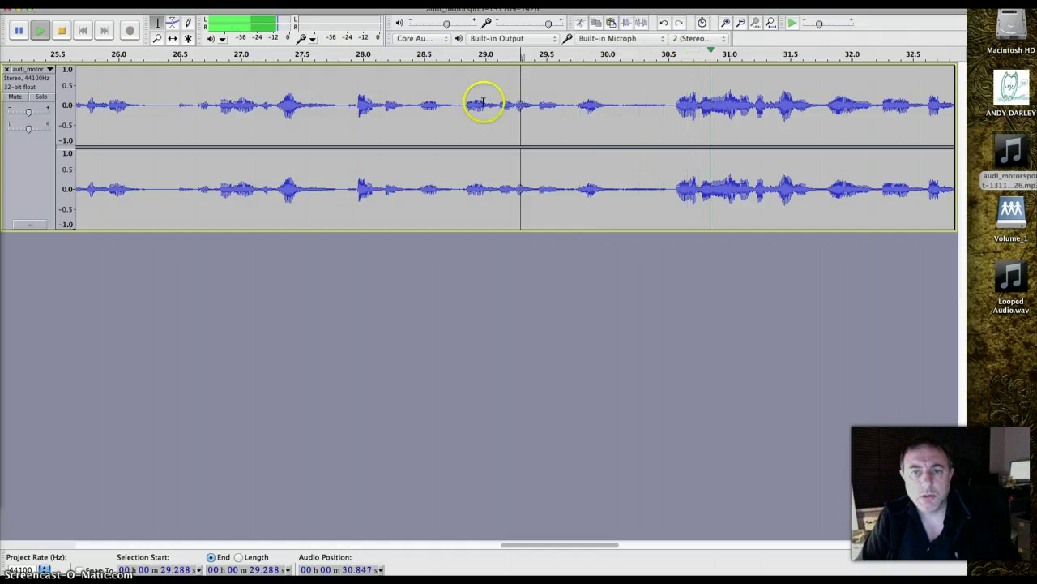
{"action": "key", "text": "space"}
{"action": "left_click", "coordinate": [245, 87]}
{"action": "key", "text": "space"}
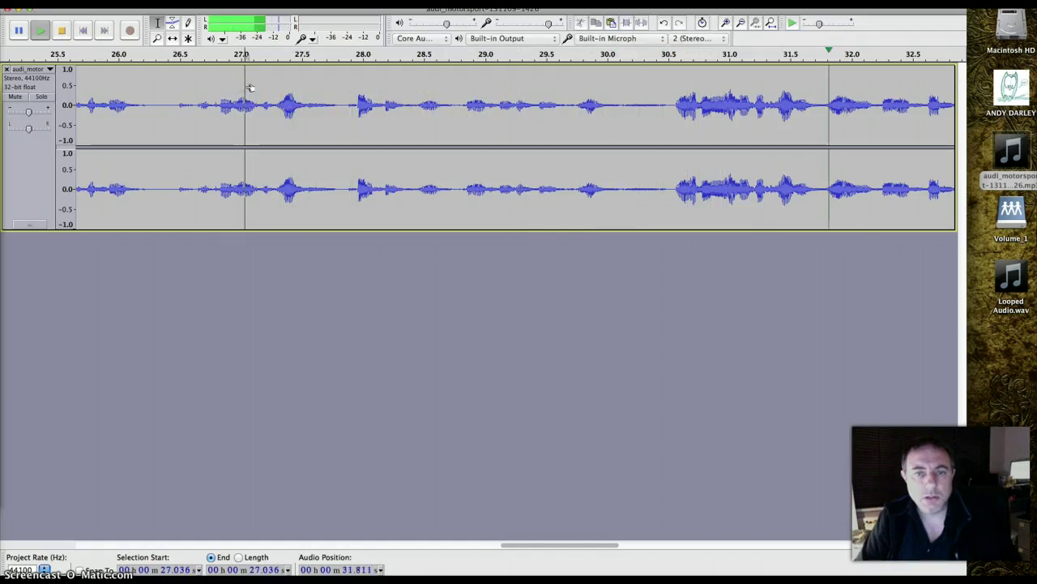
{"action": "key", "text": "space"}
{"action": "left_click", "coordinate": [107, 87]}
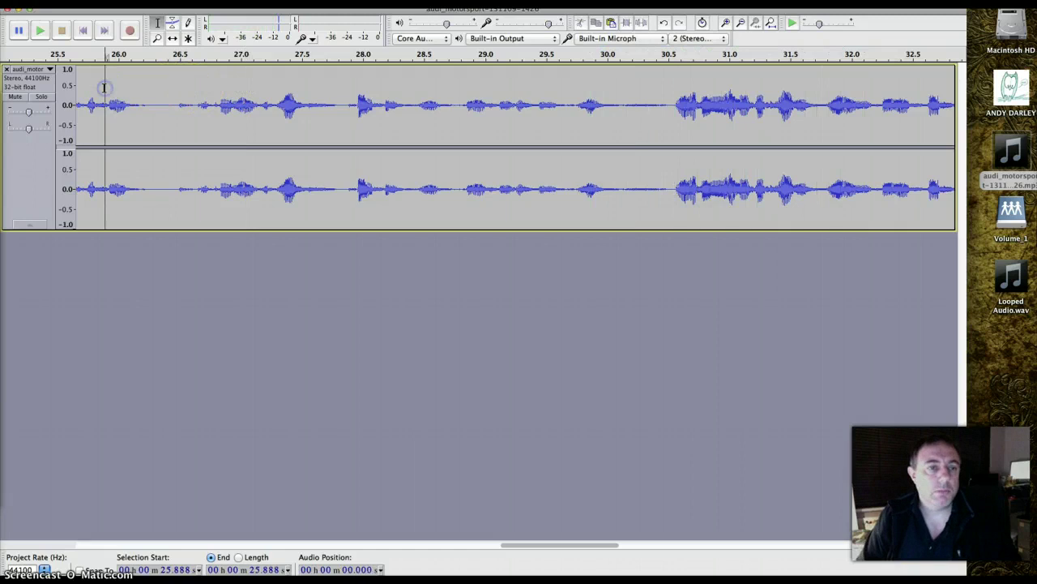
{"action": "key", "text": "space"}
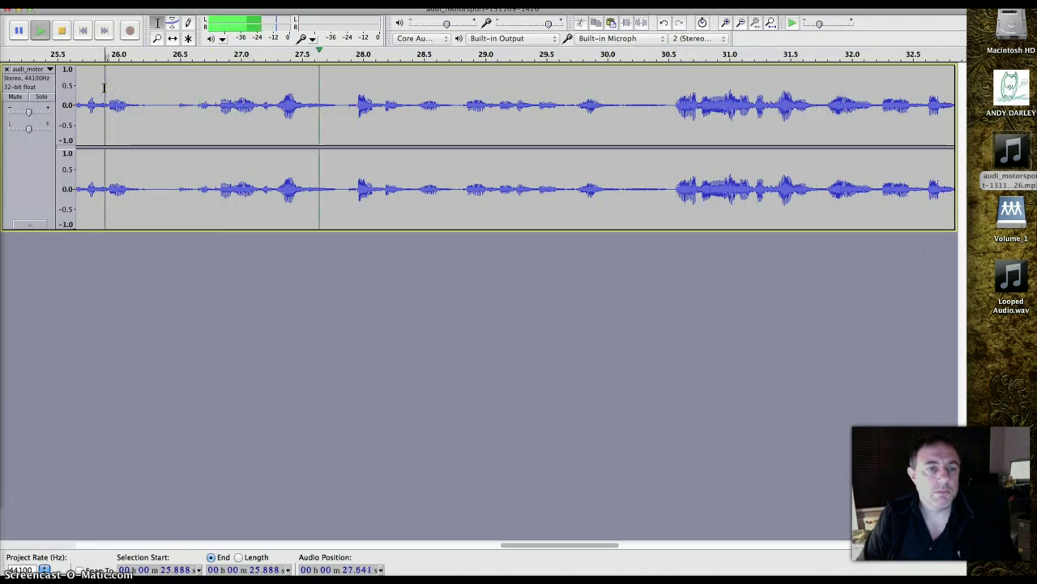
{"action": "key", "text": "space"}
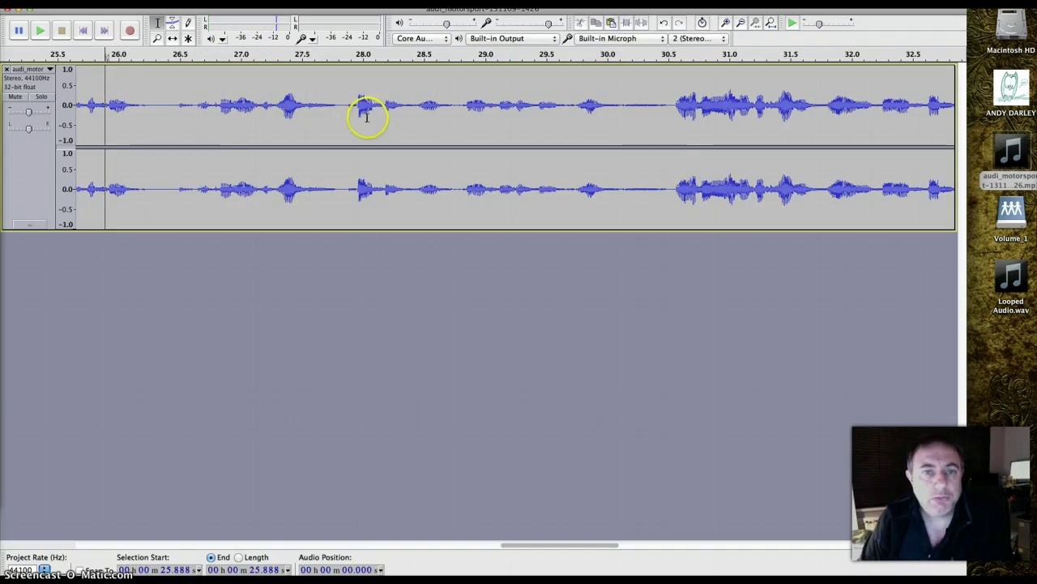
{"action": "left_click", "coordinate": [772, 25]}
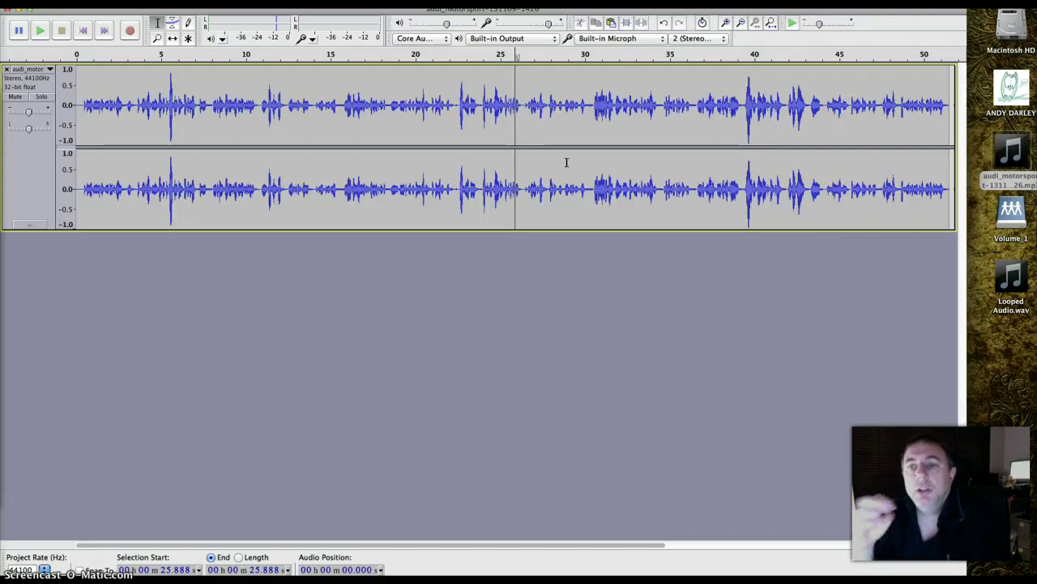
{"action": "left_click", "coordinate": [603, 164]}
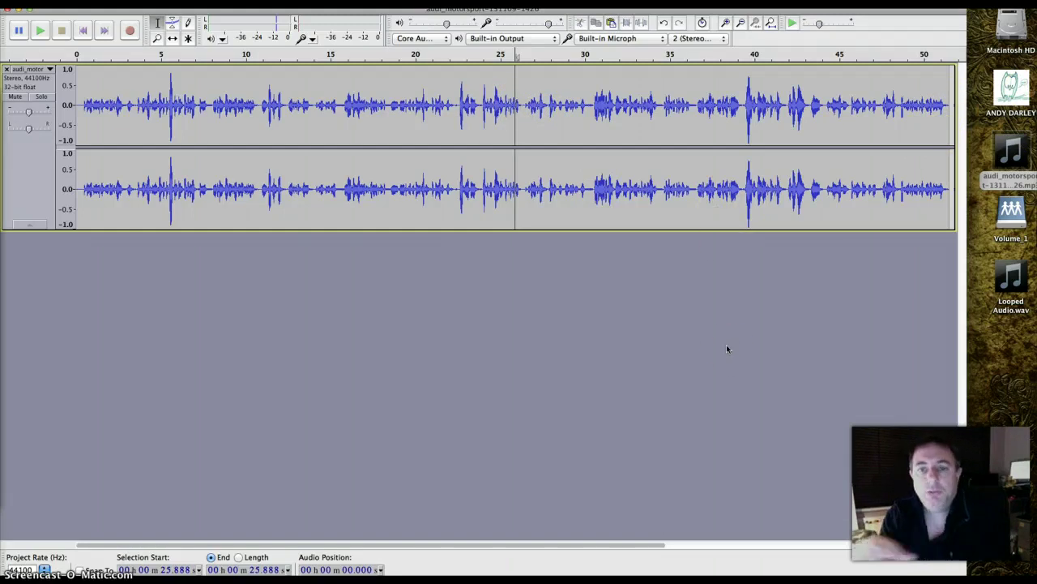
{"action": "left_click", "coordinate": [1009, 280]}
{"action": "mouse_move", "coordinate": [1005, 283]}
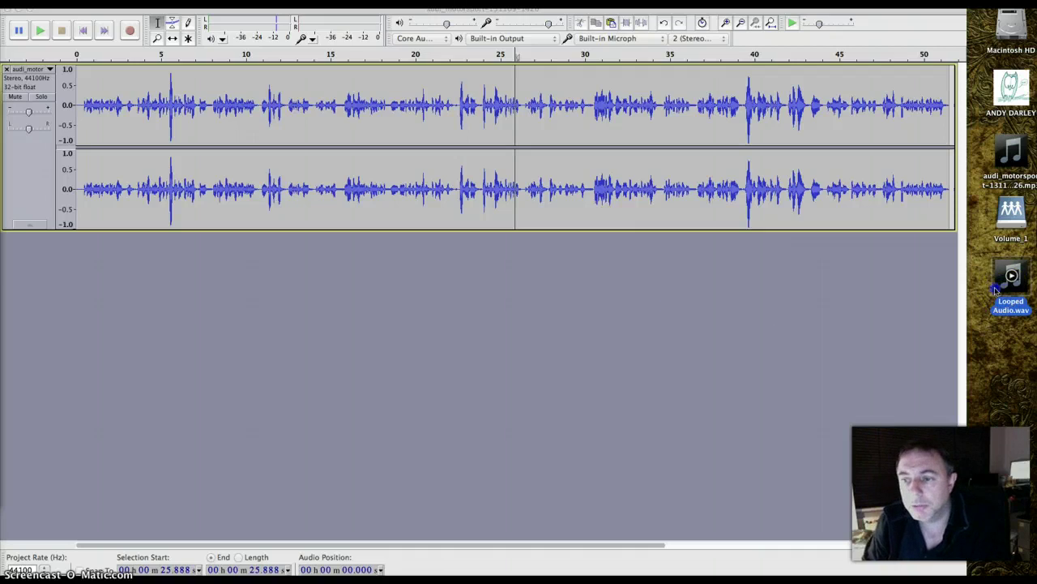
Import Looped Audio.wav from the desktop and accept the import warning
{"action": "left_click_drag", "start_coordinate": [1005, 283], "coordinate": [399, 325]}
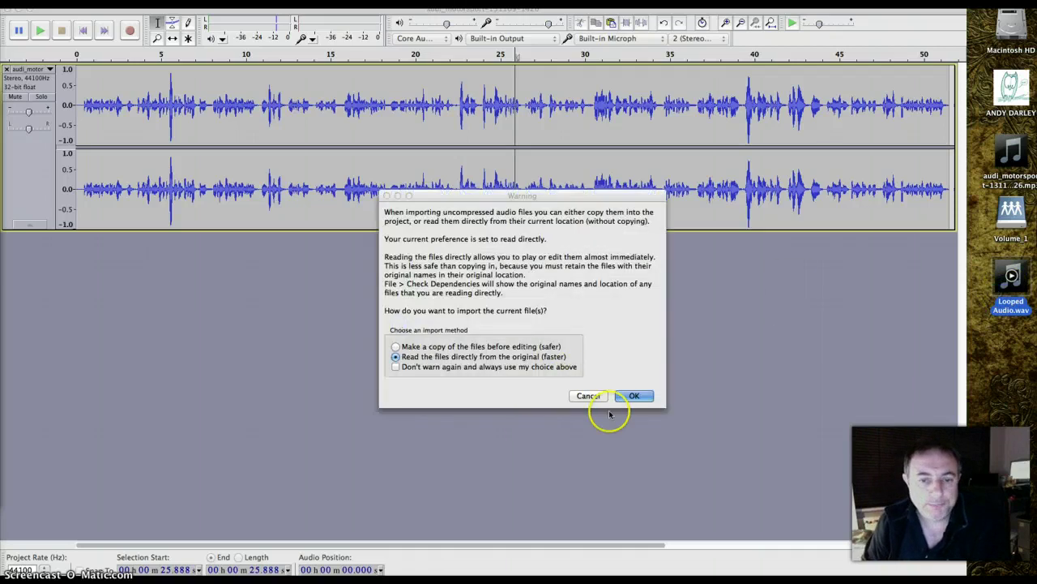
{"action": "left_click", "coordinate": [635, 396]}
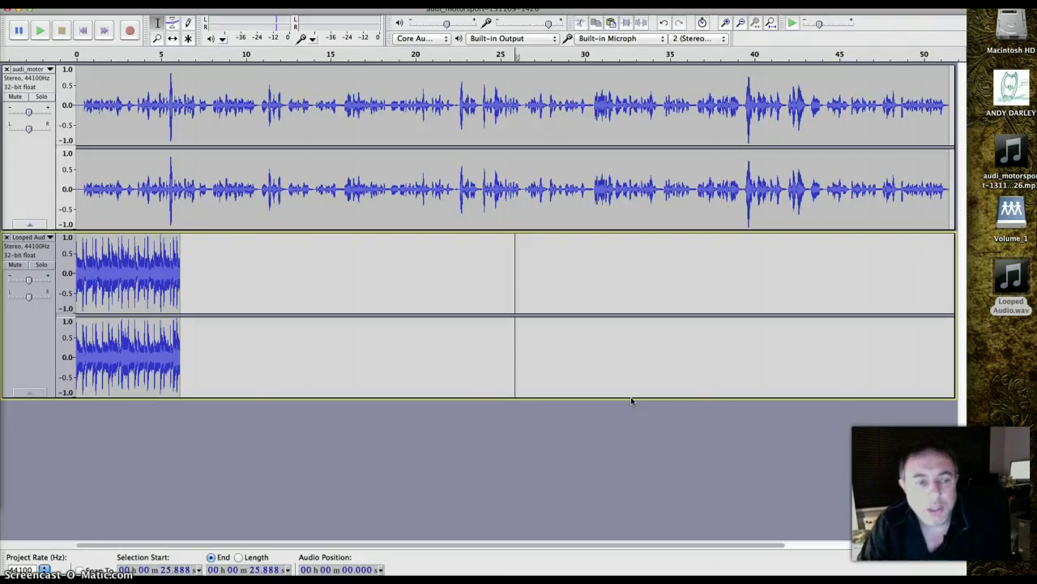
Time-shift the interview right so it starts at about 6 s, after the music clip
{"action": "left_click", "coordinate": [65, 152]}
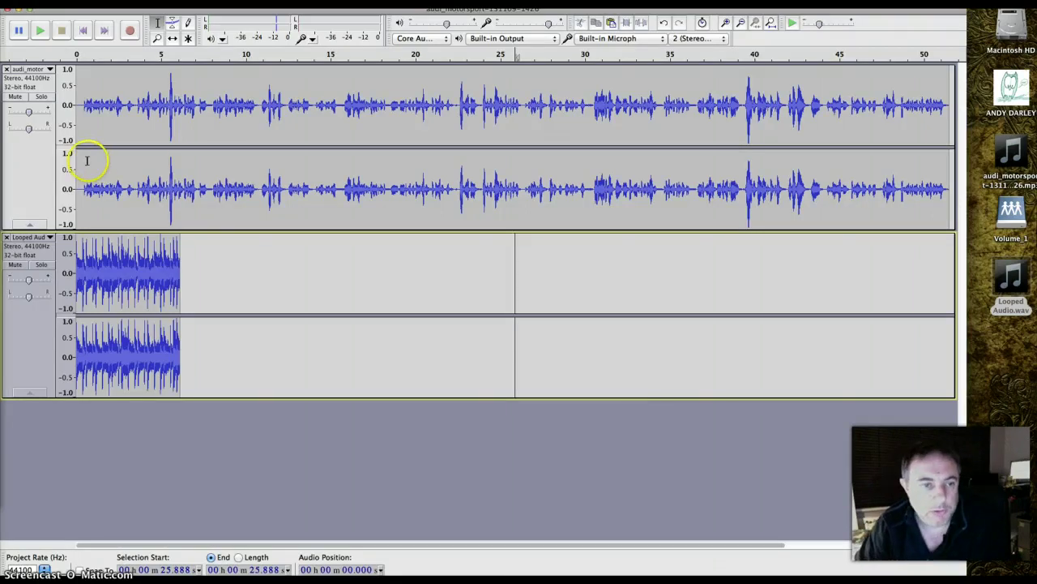
{"action": "left_click", "coordinate": [174, 39]}
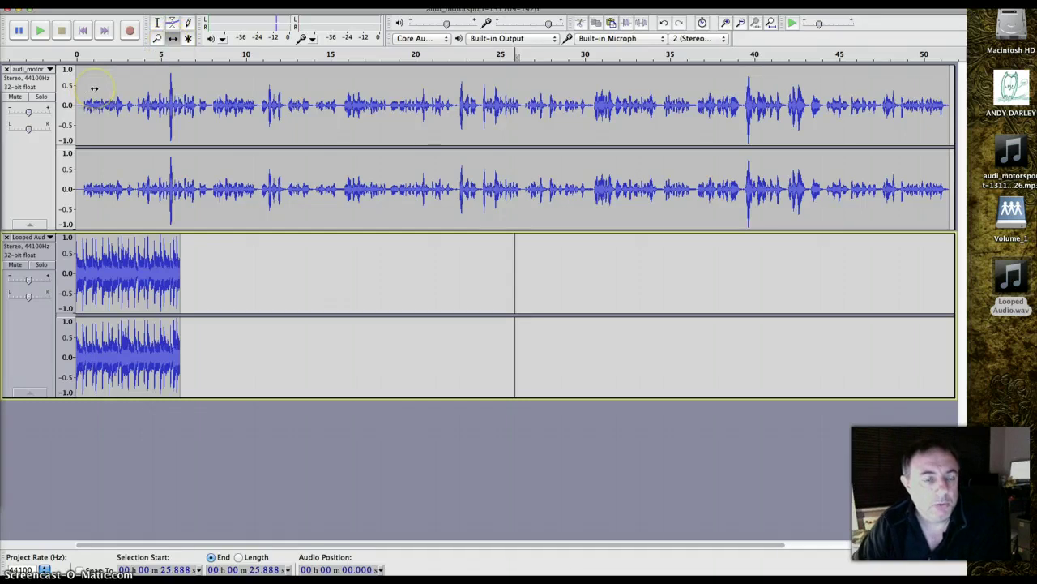
{"action": "left_click_drag", "start_coordinate": [108, 88], "coordinate": [197, 92]}
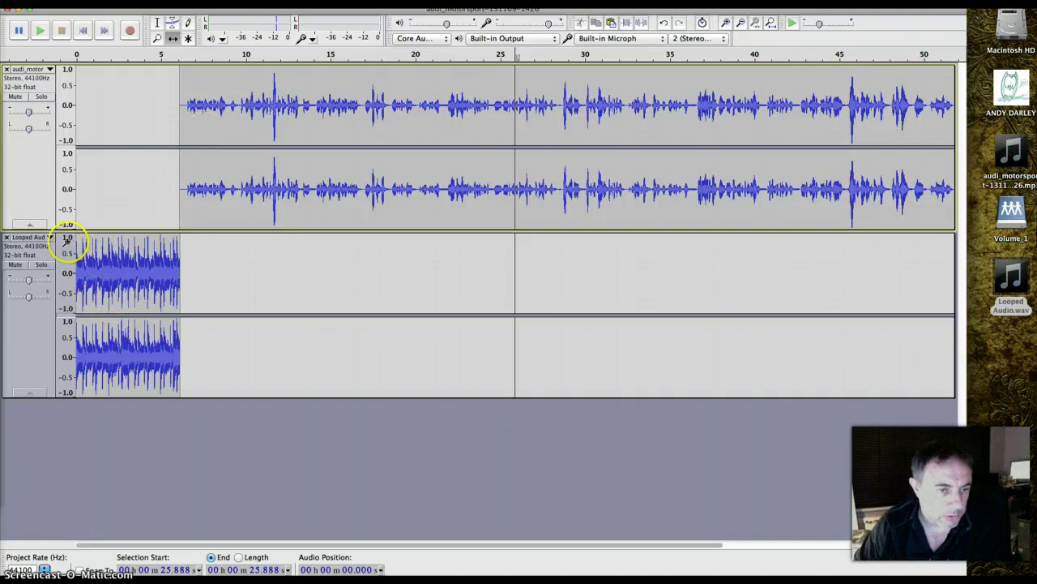
{"action": "left_click", "coordinate": [157, 22]}
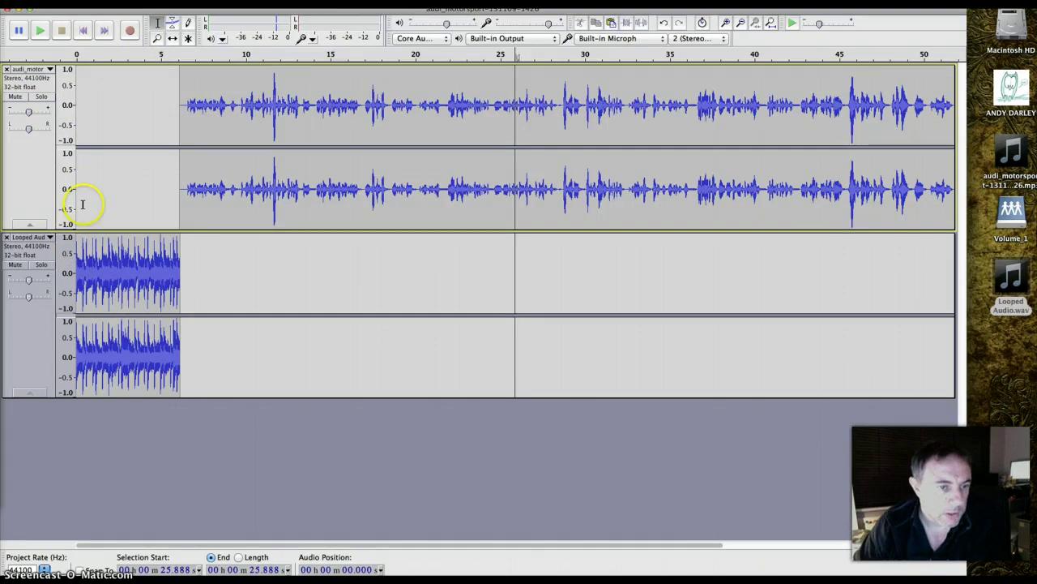
{"action": "left_click_drag", "start_coordinate": [70, 242], "coordinate": [71, 246]}
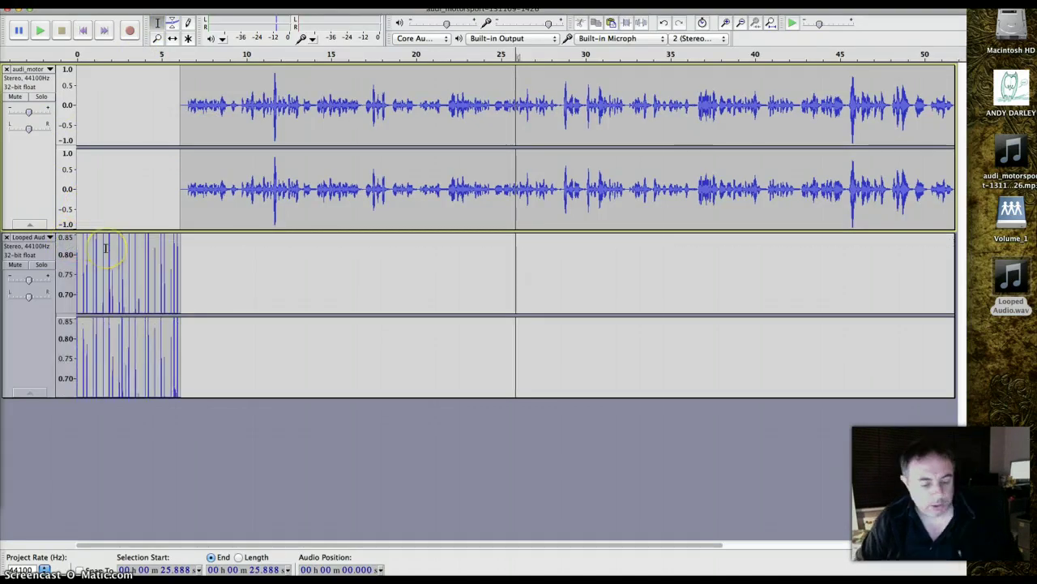
{"action": "key", "text": "super+z"}
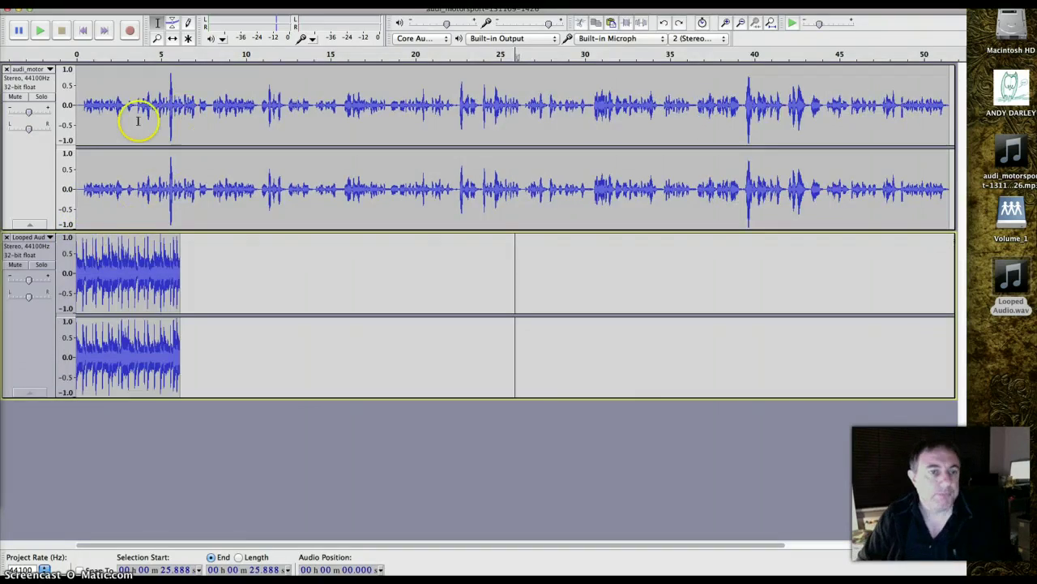
{"action": "left_click", "coordinate": [173, 39]}
{"action": "left_click_drag", "start_coordinate": [128, 93], "coordinate": [214, 93]}
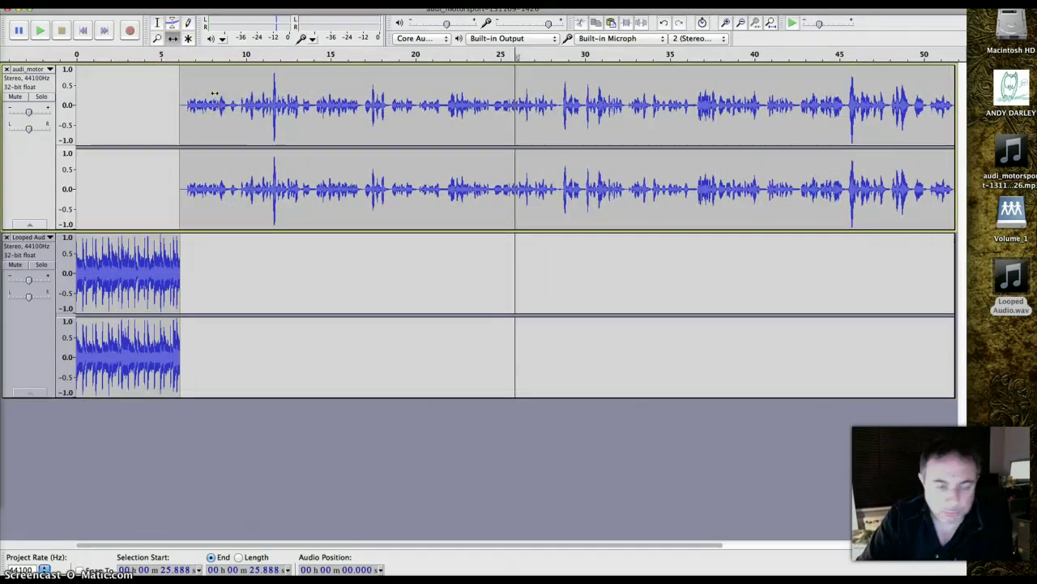
{"action": "key", "text": "XF86AudioRaiseVolume"}
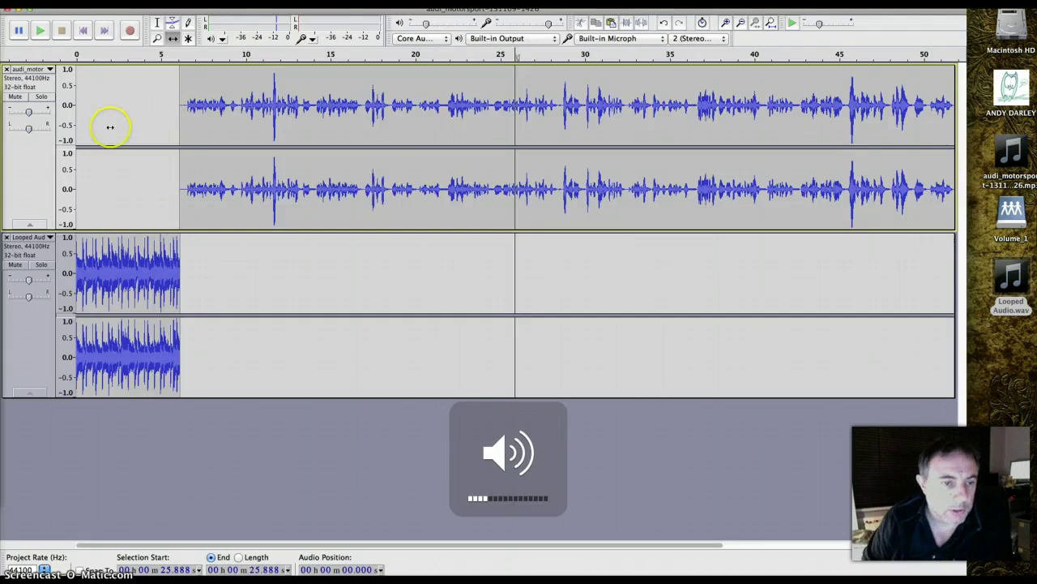
{"action": "left_click", "coordinate": [82, 30]}
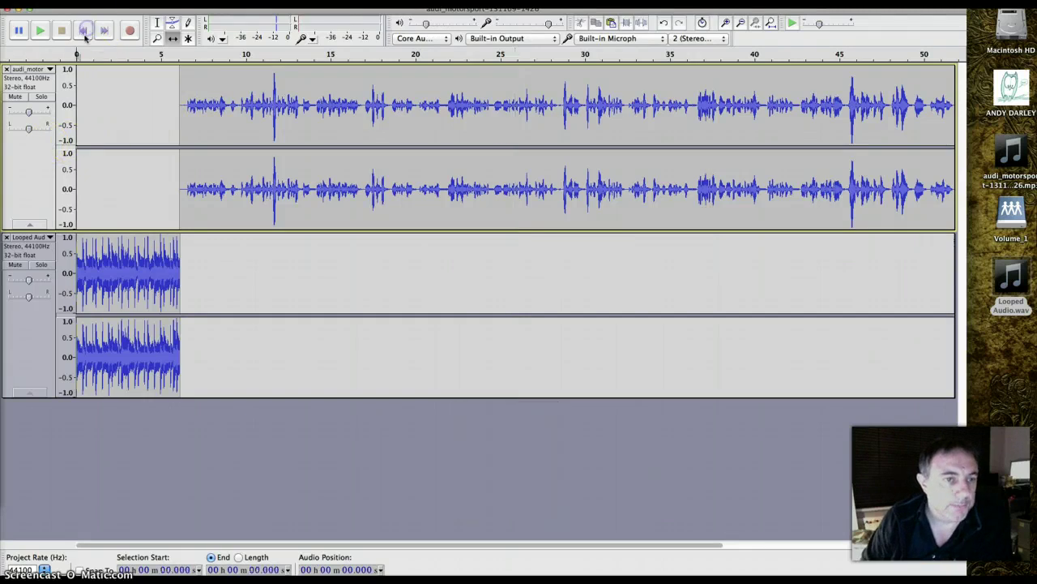
{"action": "left_click", "coordinate": [40, 31]}
{"action": "key", "text": "XF86AudioLowerVolume"}
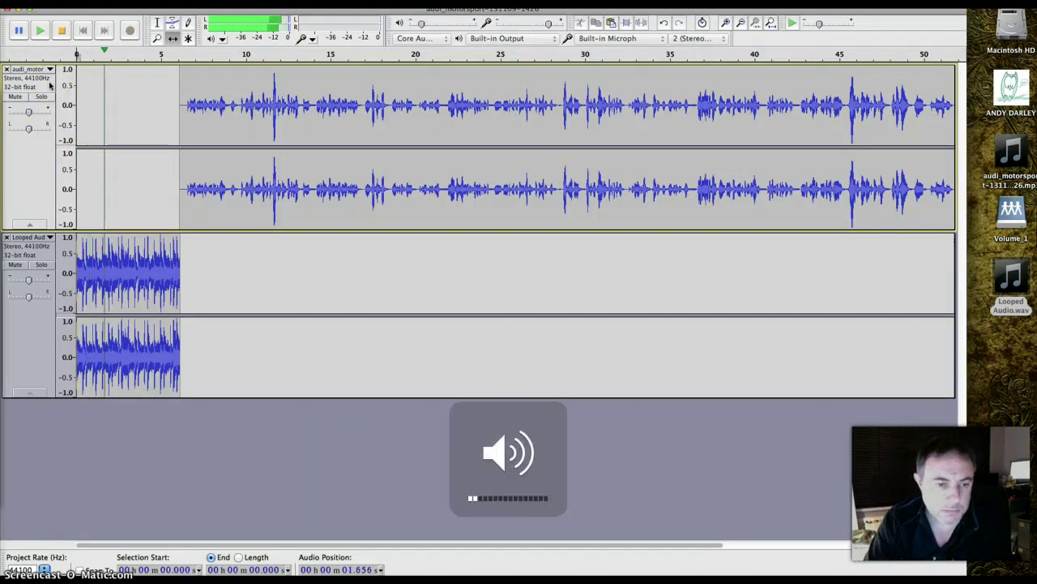
{"action": "key", "text": "XF86AudioLowerVolume"}
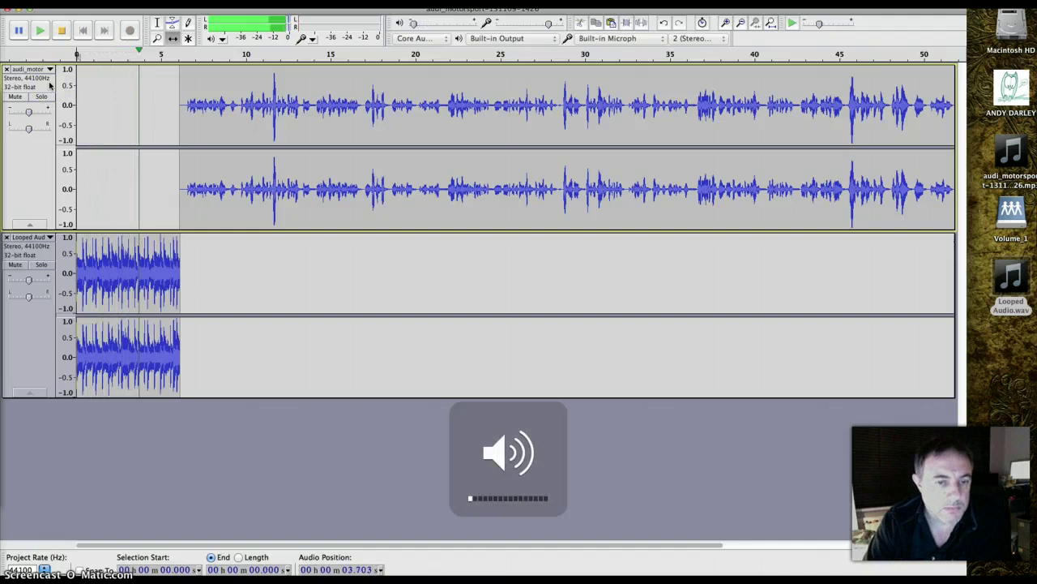
{"action": "key", "text": "XF86AudioRaiseVolume"}
{"action": "key", "text": "XF86AudioRaiseVolume"}
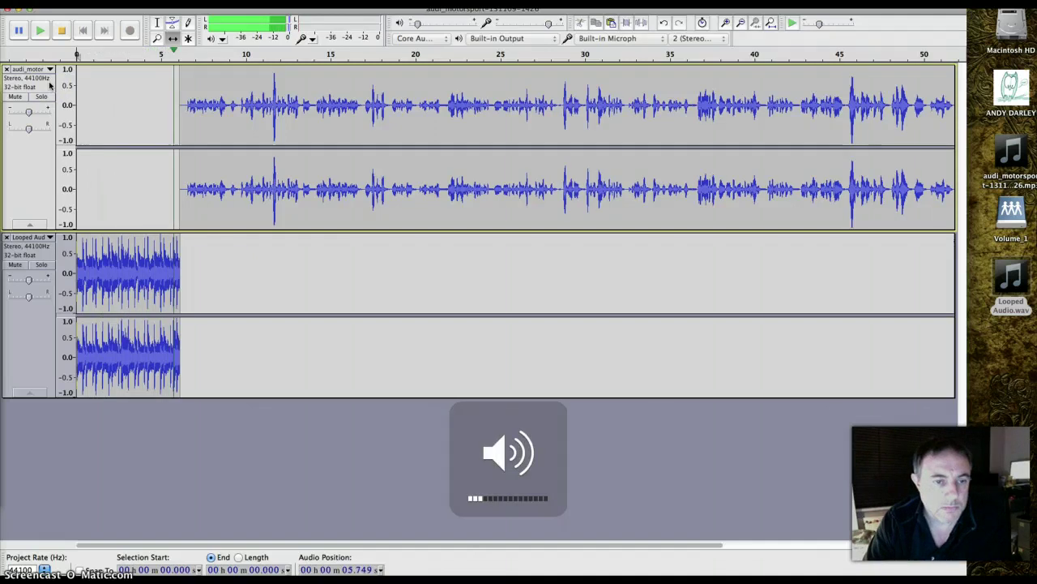
{"action": "key", "text": "XF86AudioRaiseVolume"}
{"action": "key", "text": "XF86AudioRaiseVolume"}
{"action": "key", "text": "XF86AudioRaiseVolume"}
{"action": "key", "text": "XF86AudioRaiseVolume"}
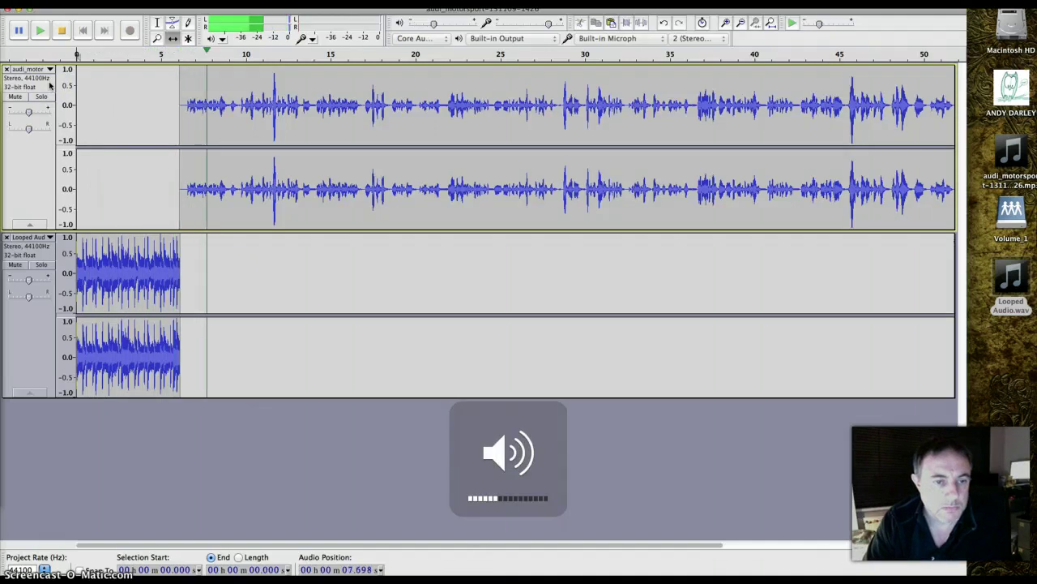
{"action": "key", "text": "space"}
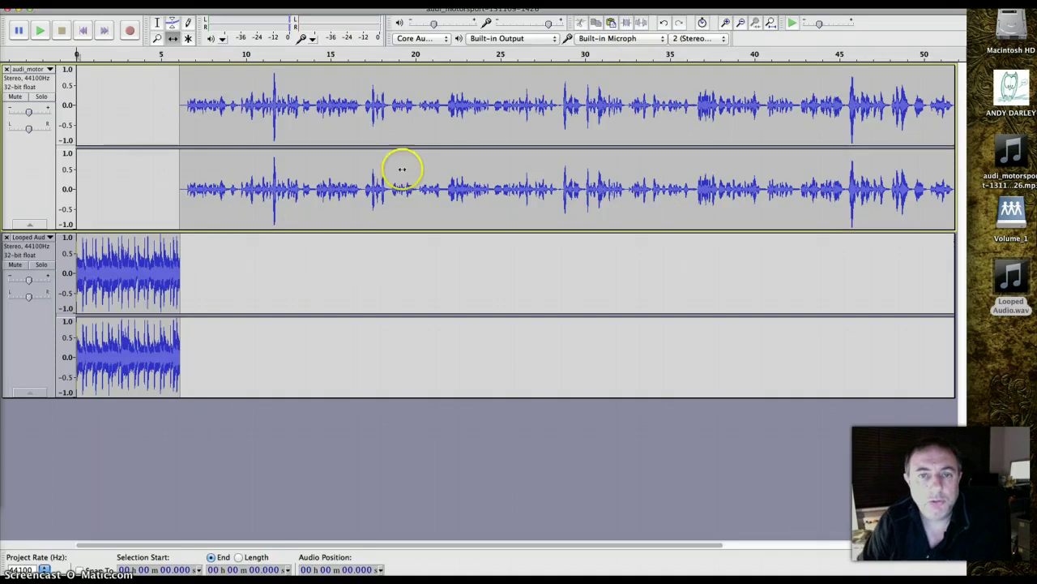
{"action": "left_click", "coordinate": [158, 23]}
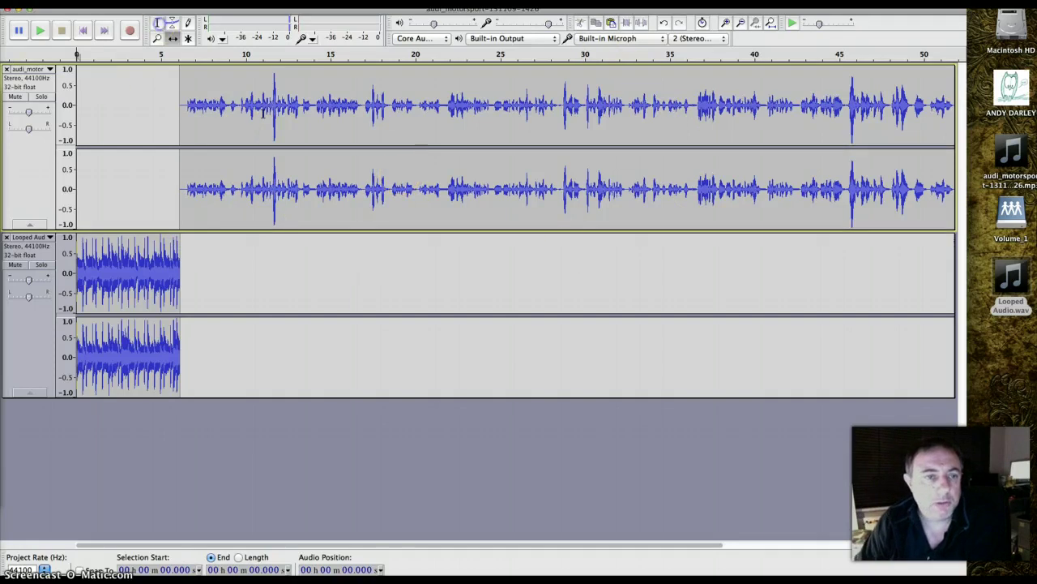
{"action": "left_click", "coordinate": [431, 195]}
{"action": "left_click", "coordinate": [471, 189], "text": "shift"}
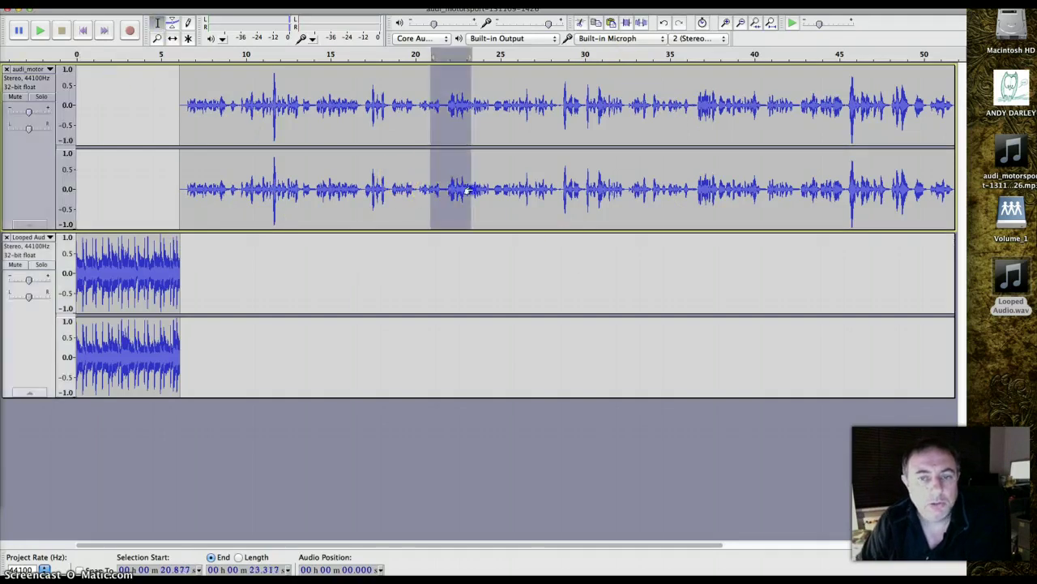
{"action": "left_click", "coordinate": [725, 24]}
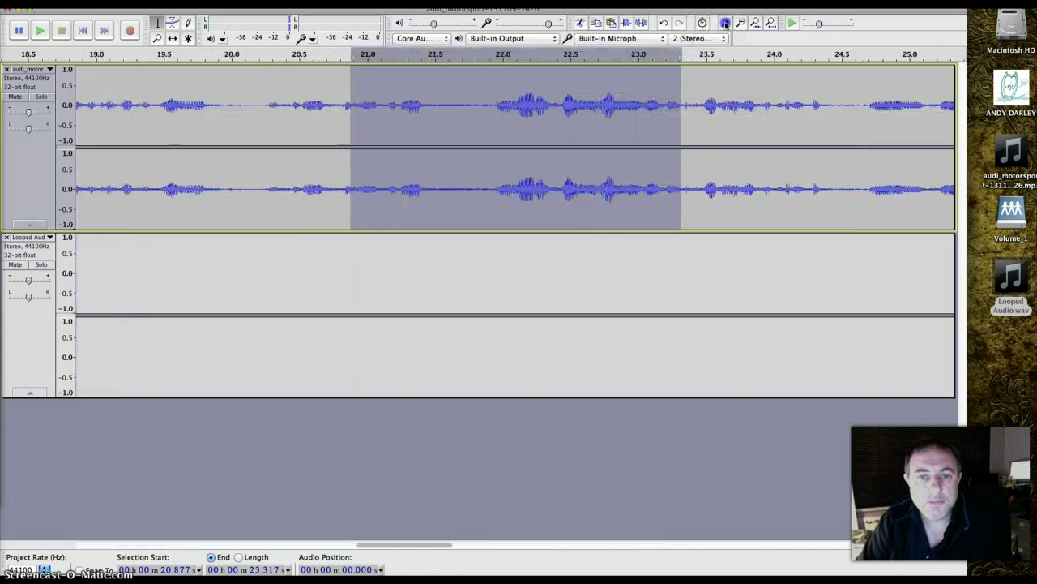
{"action": "left_click", "coordinate": [342, 175]}
{"action": "key", "text": "space"}
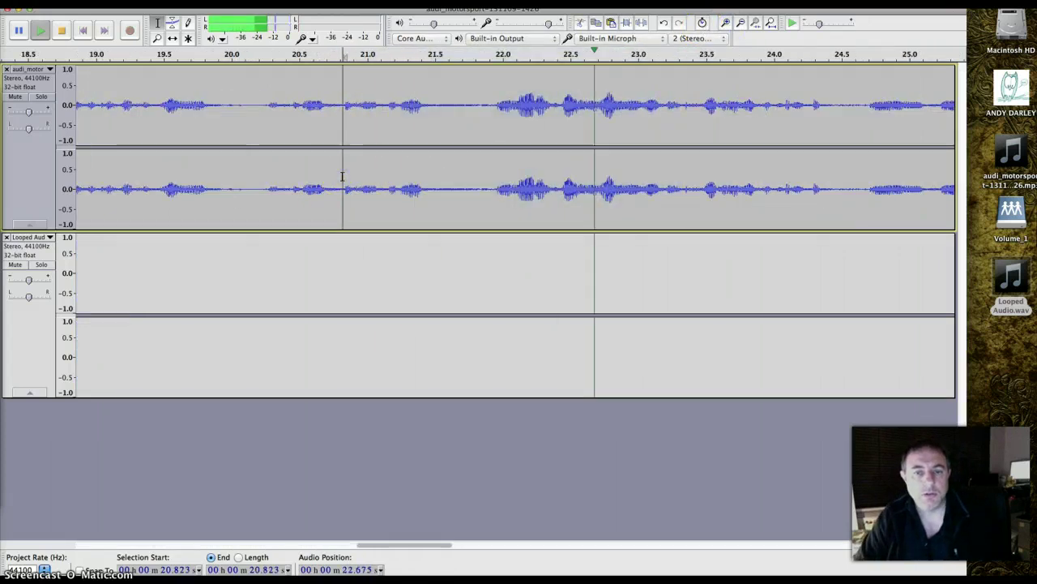
{"action": "key", "text": "space"}
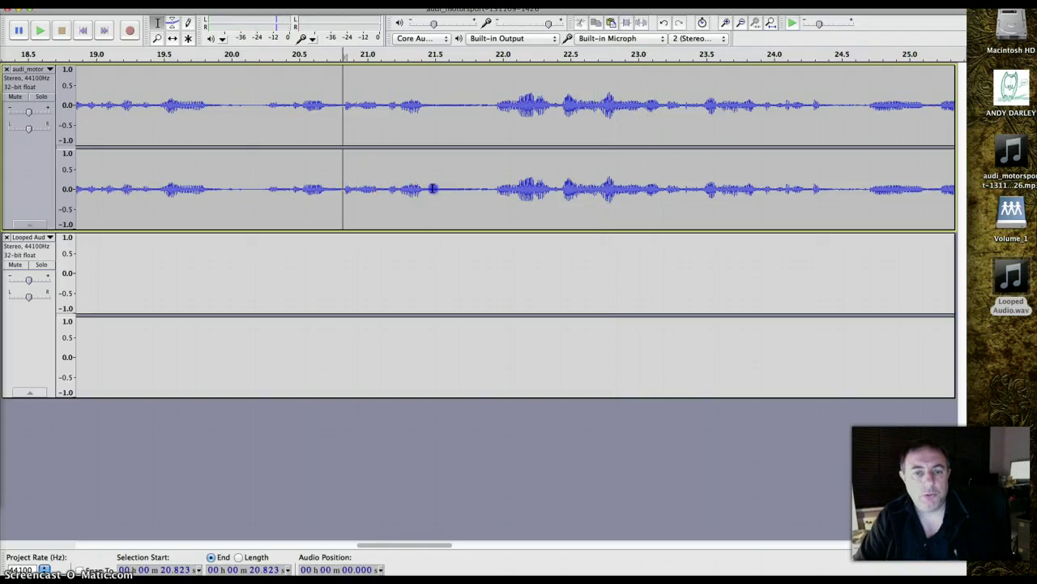
{"action": "left_click_drag", "start_coordinate": [433, 189], "coordinate": [494, 191]}
{"action": "key", "text": "Delete"}
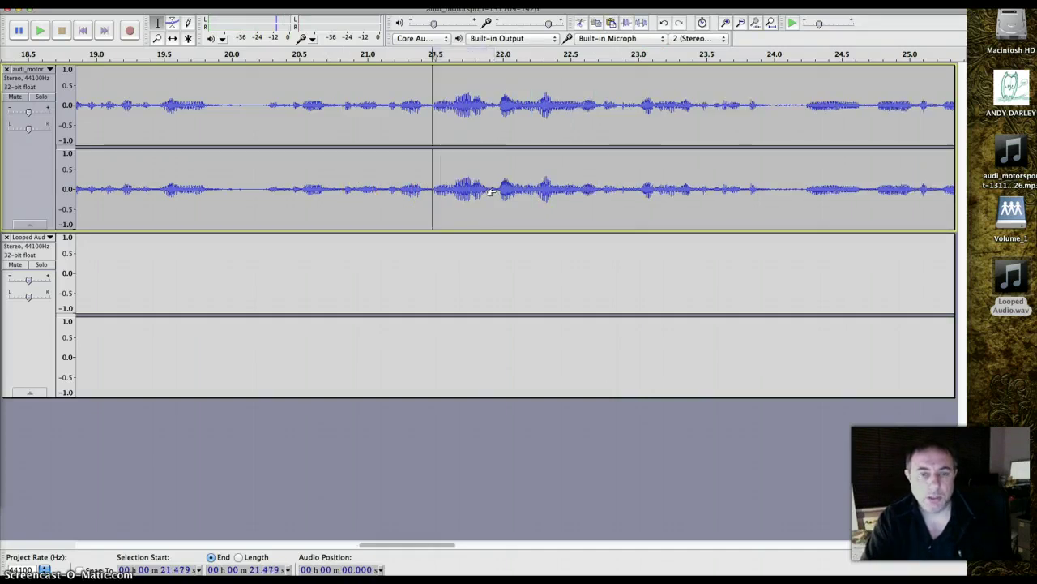
{"action": "left_click", "coordinate": [322, 173]}
{"action": "key", "text": "space"}
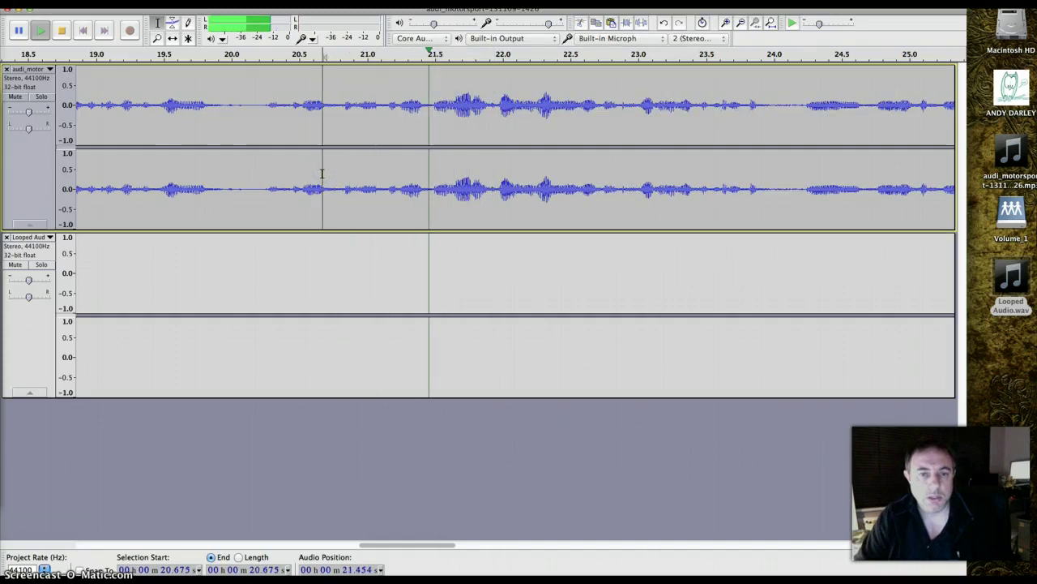
{"action": "left_click", "coordinate": [380, 181]}
{"action": "left_click", "coordinate": [351, 175]}
{"action": "key", "text": "space"}
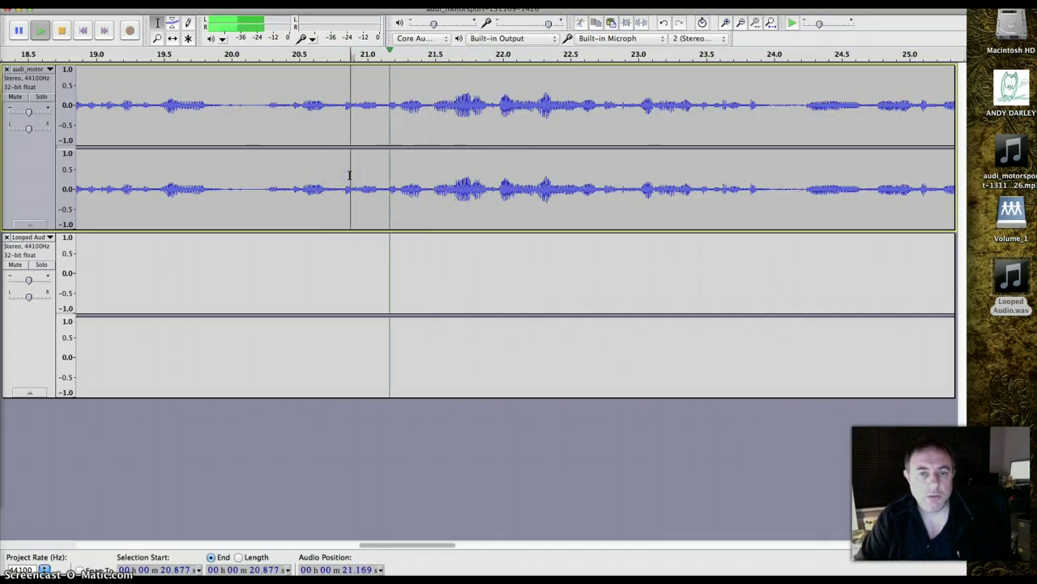
{"action": "left_click", "coordinate": [381, 185]}
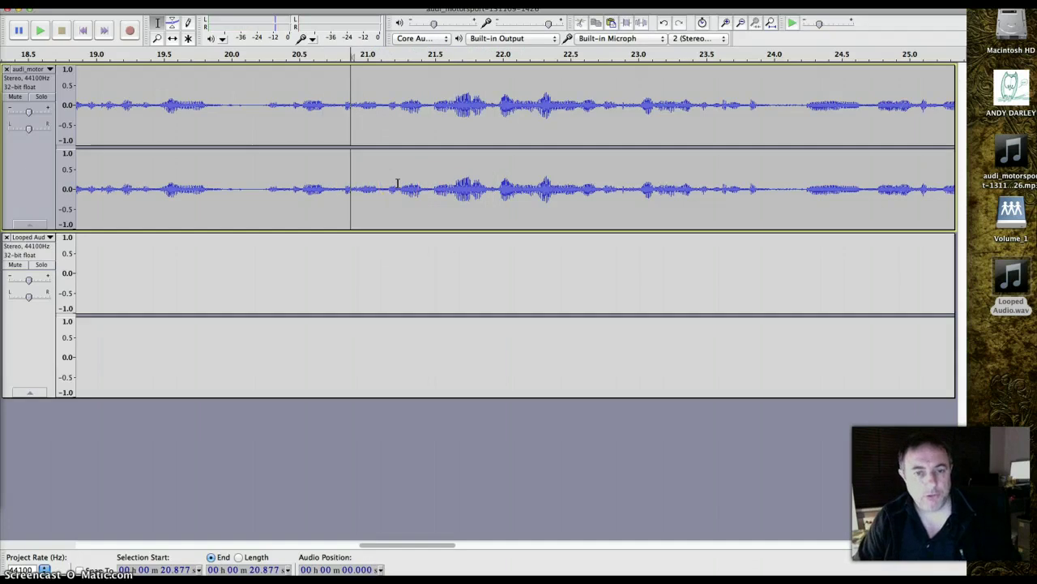
{"action": "key", "text": "super+z"}
{"action": "left_click", "coordinate": [389, 110]}
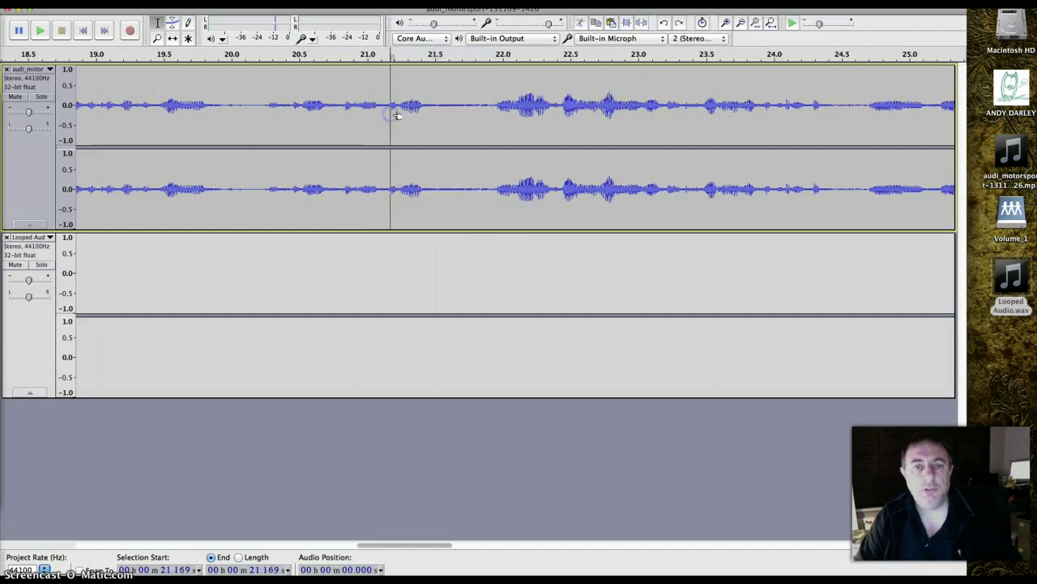
{"action": "left_click", "coordinate": [771, 23]}
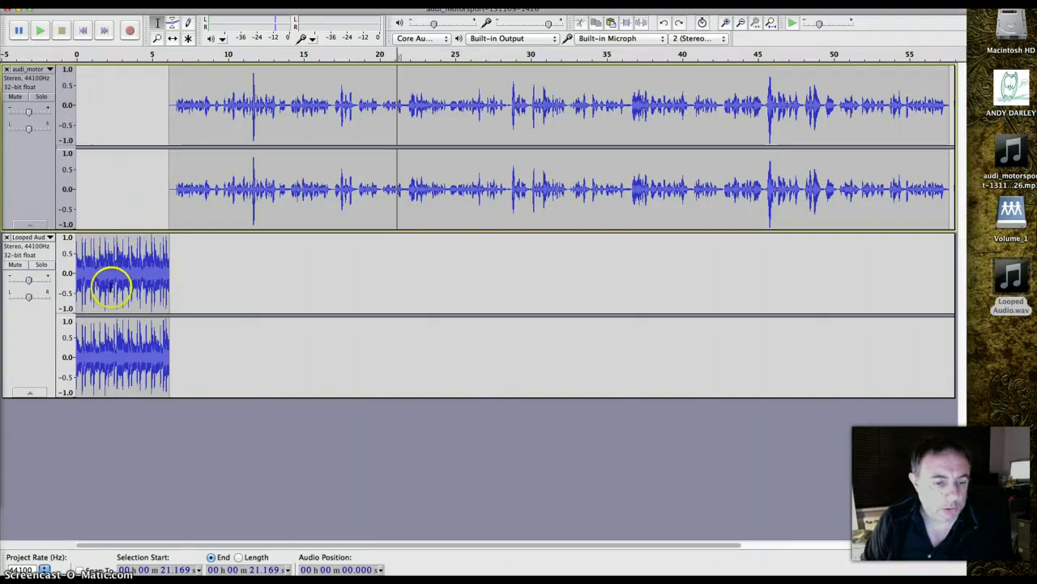
Zoom in twice on the Looped Audio track and select its final stretch, 4.68–6.13 s
{"action": "left_click", "coordinate": [114, 282]}
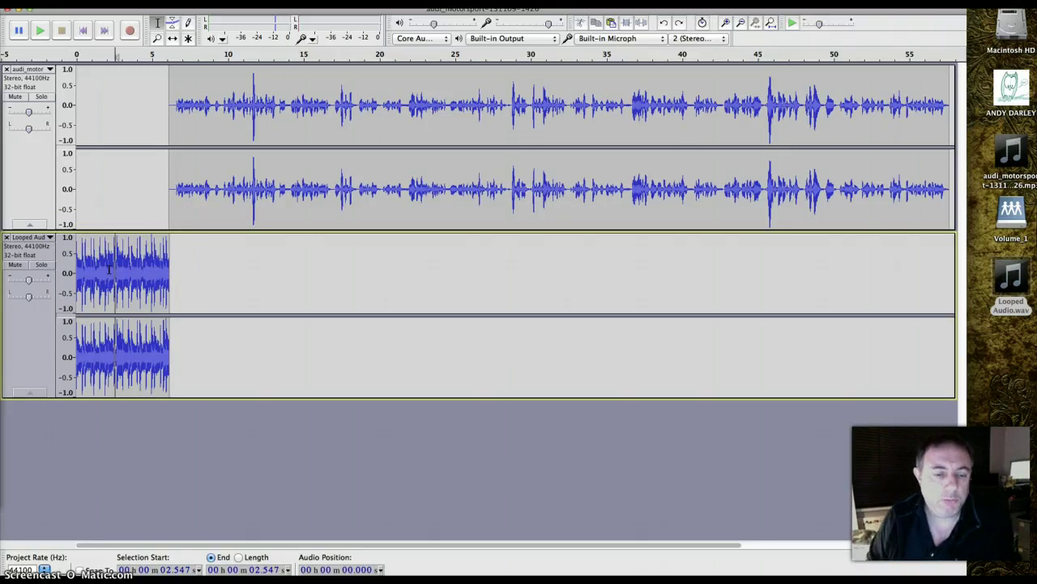
{"action": "left_click", "coordinate": [727, 24]}
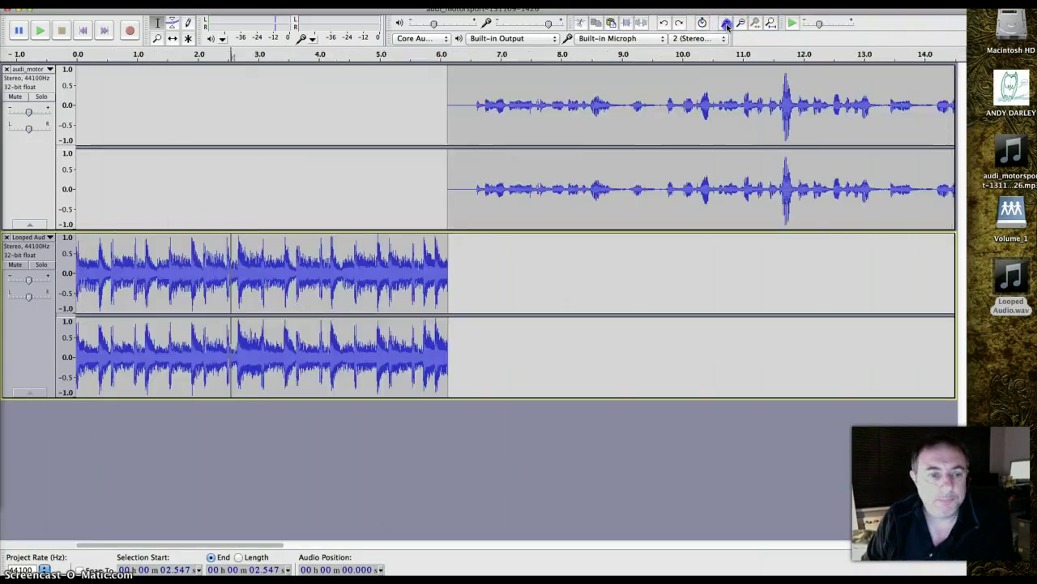
{"action": "left_click", "coordinate": [727, 24]}
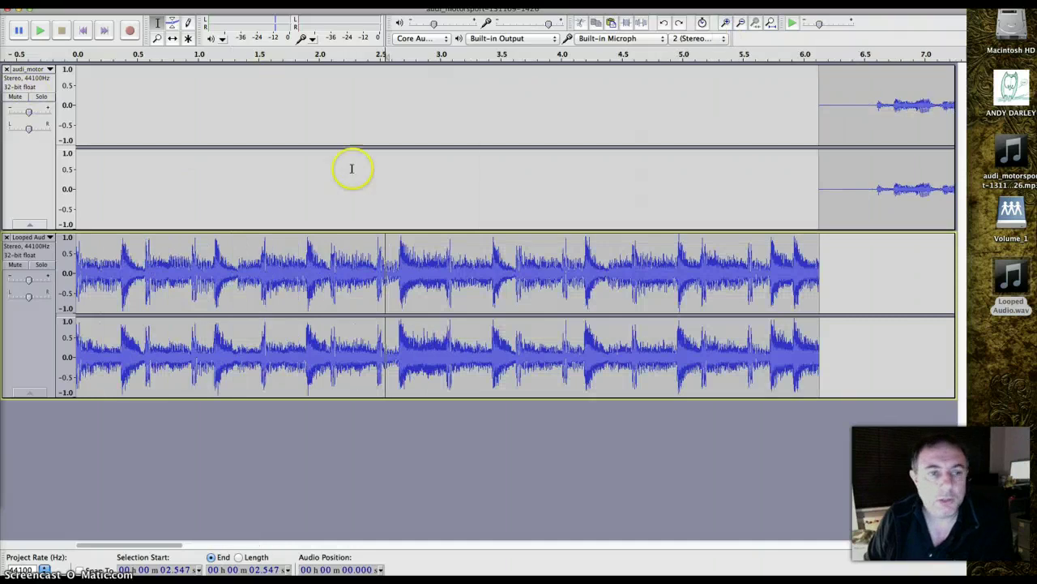
{"action": "left_click_drag", "start_coordinate": [646, 251], "coordinate": [658, 253]}
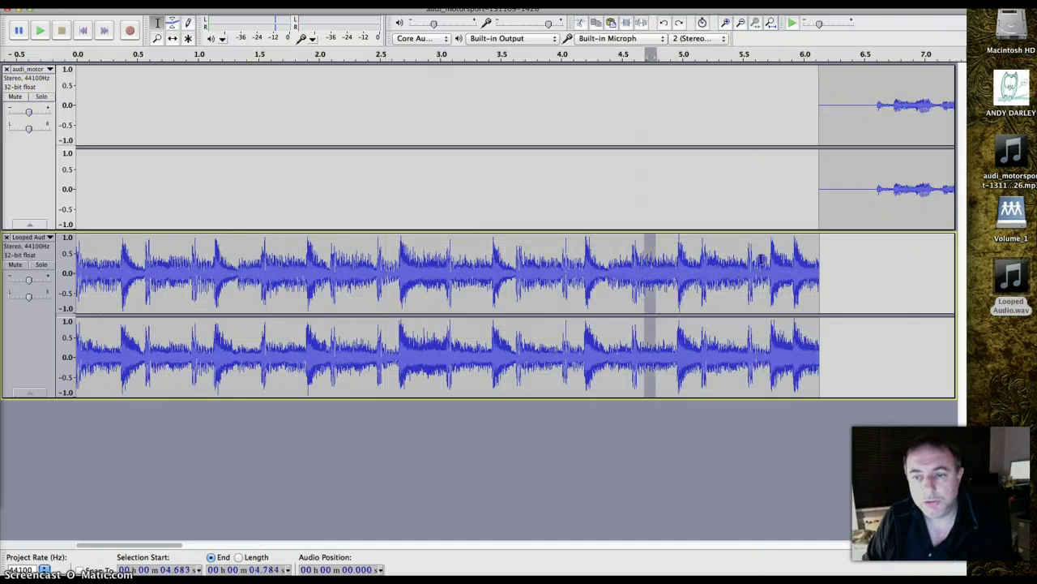
{"action": "left_click_drag", "start_coordinate": [761, 259], "coordinate": [806, 261]}
{"action": "left_click_drag", "start_coordinate": [820, 264], "coordinate": [820, 263]}
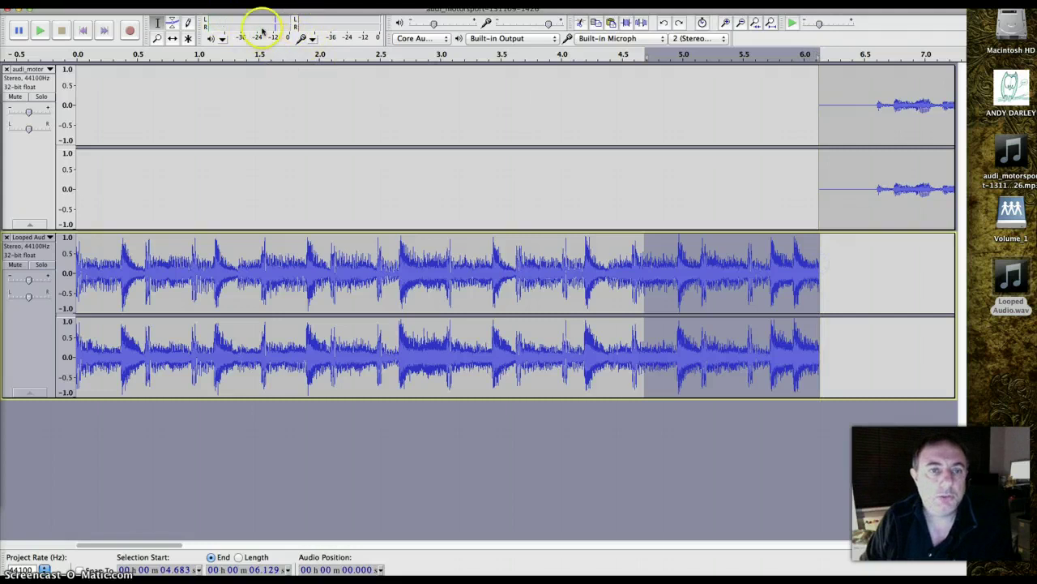
Fade out the Looped Audio music's ending and fade in its first 0.57 seconds
{"action": "left_click", "coordinate": [268, 2]}
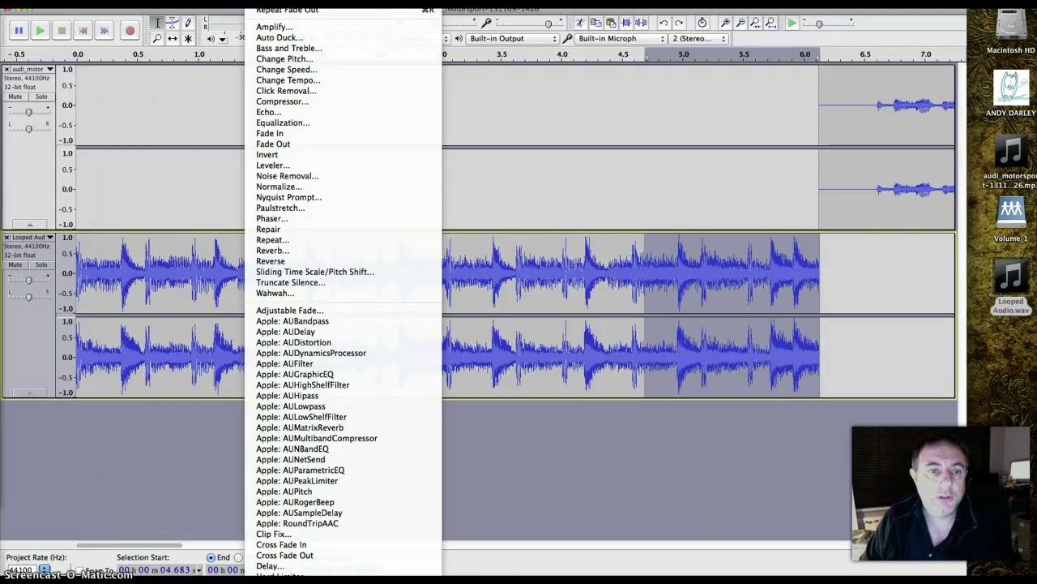
{"action": "left_click", "coordinate": [276, 145]}
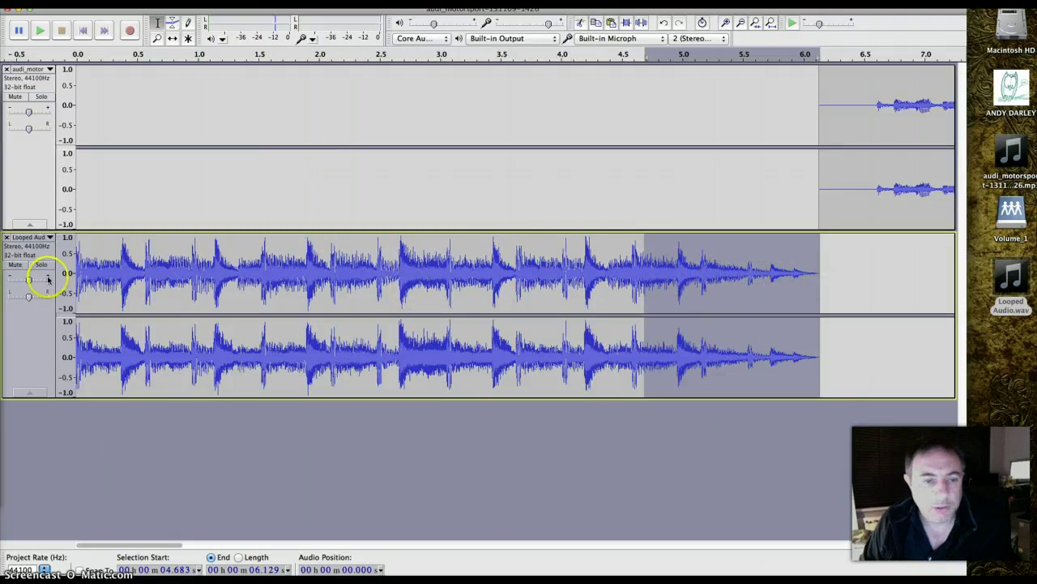
{"action": "left_click_drag", "start_coordinate": [146, 264], "coordinate": [68, 268]}
{"action": "left_click", "coordinate": [171, 22]}
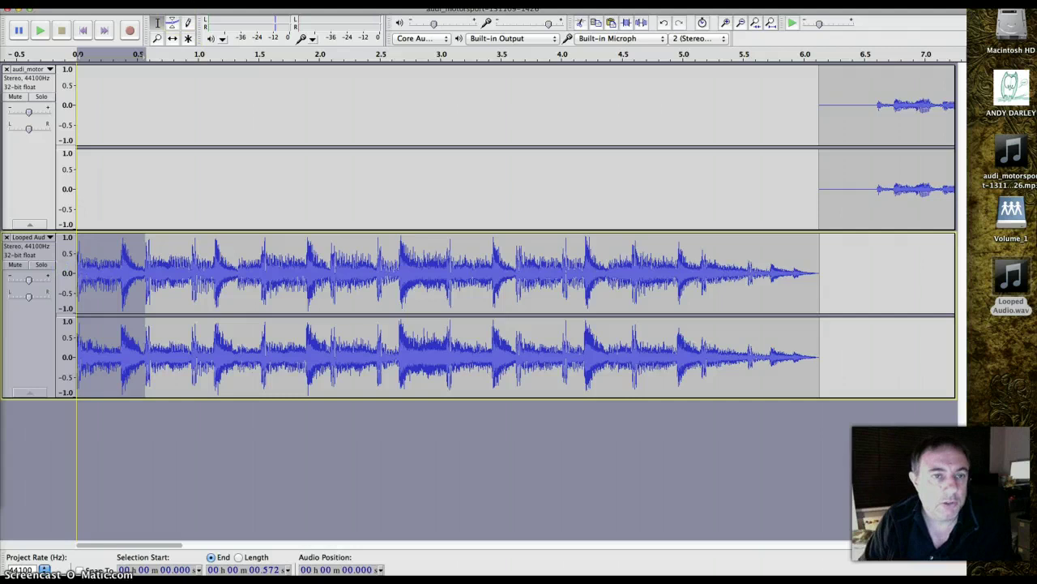
{"action": "left_click", "coordinate": [267, 3]}
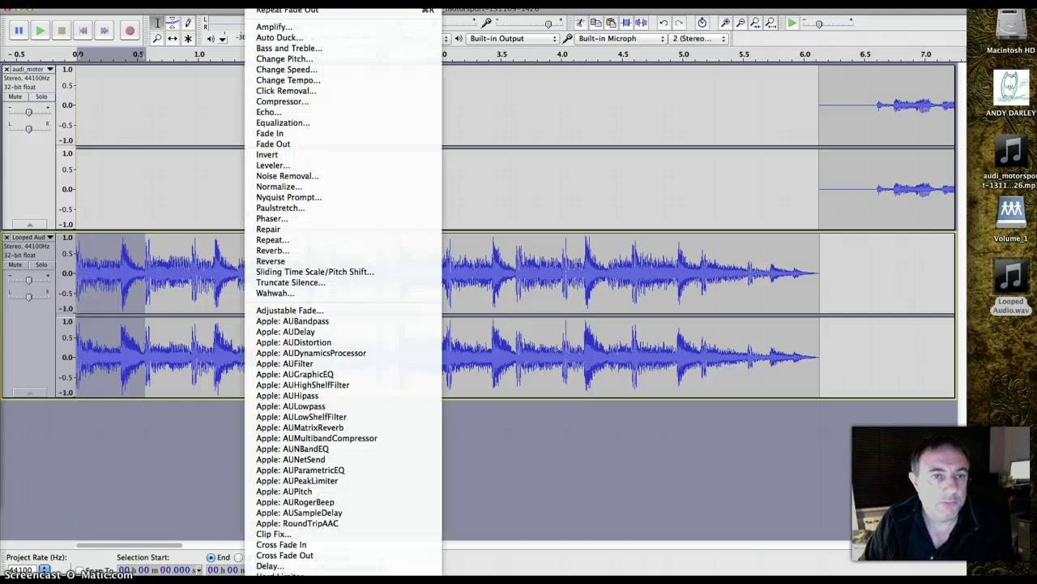
{"action": "left_click", "coordinate": [289, 136]}
{"action": "left_click", "coordinate": [185, 267]}
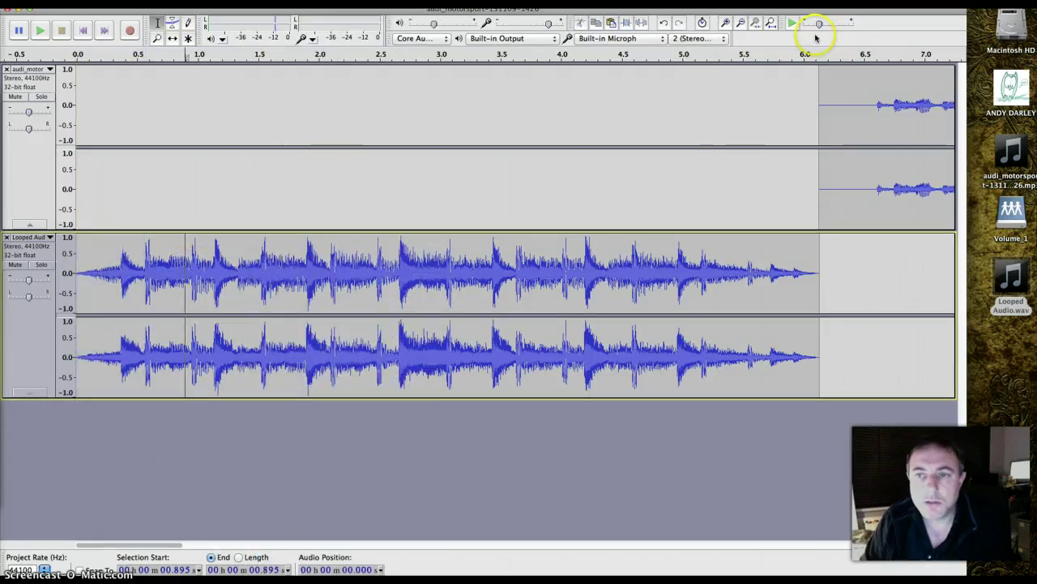
{"action": "left_click", "coordinate": [770, 23]}
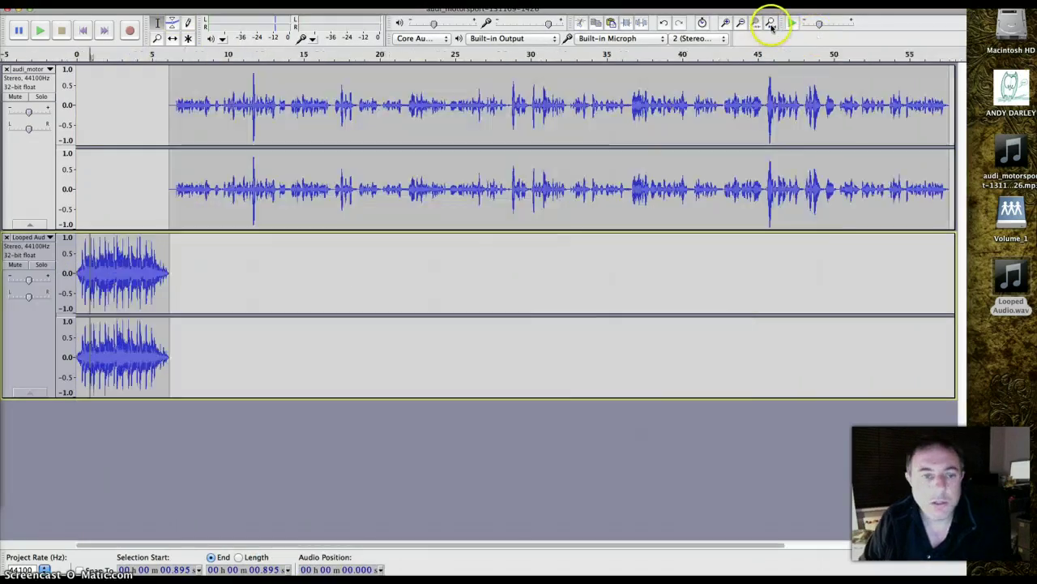
{"action": "left_click", "coordinate": [84, 30]}
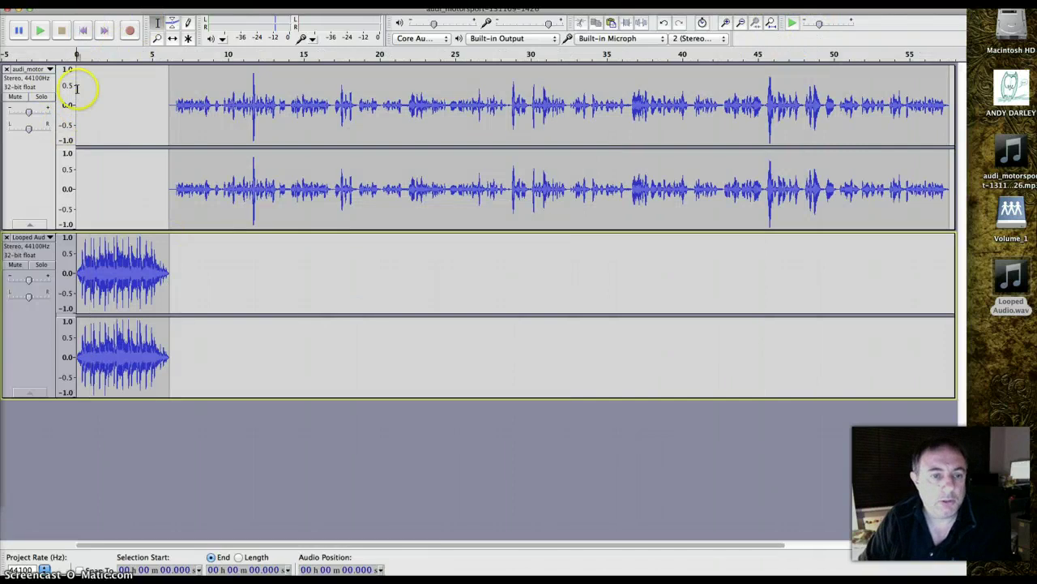
{"action": "left_click", "coordinate": [40, 31]}
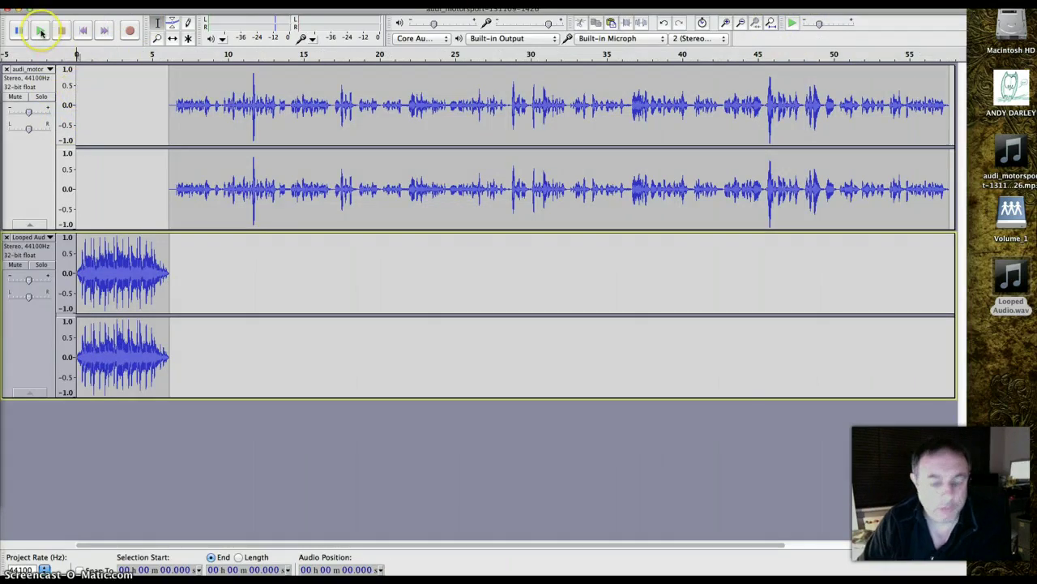
{"action": "left_click", "coordinate": [40, 31]}
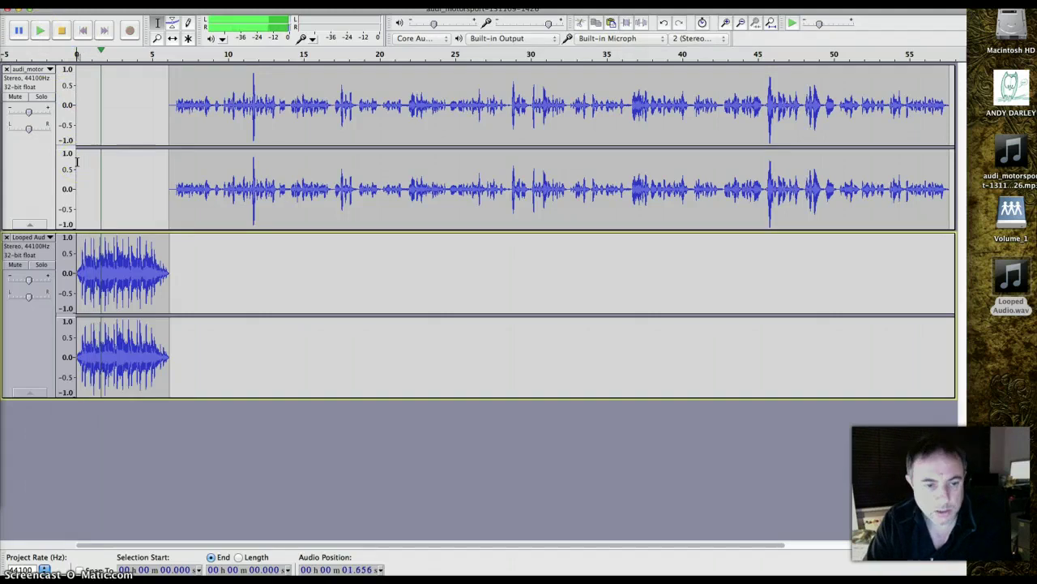
{"action": "key", "text": "XF86AudioLowerVolume"}
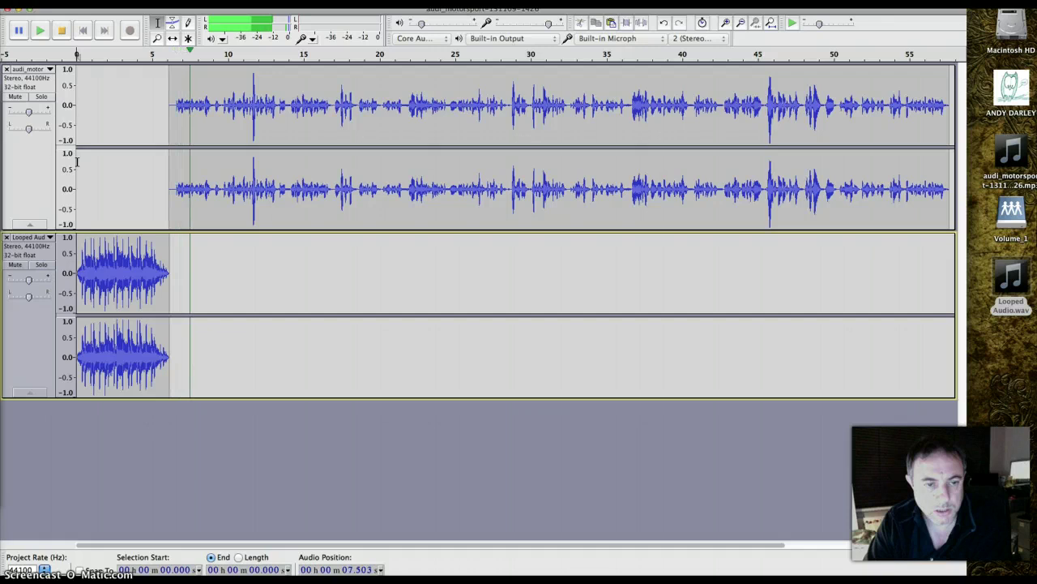
{"action": "key", "text": "space"}
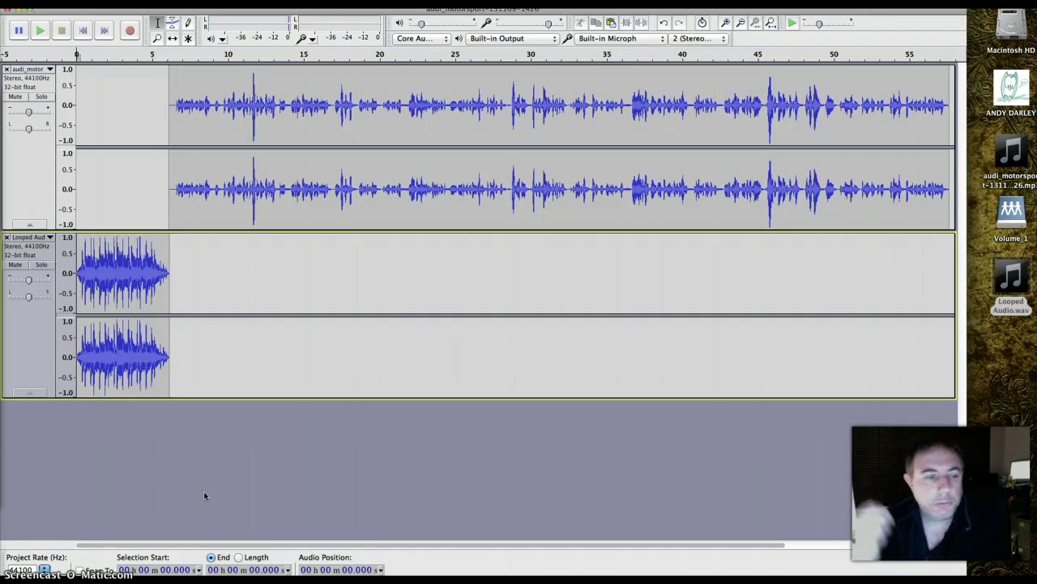
Lower the Looped Audio track's gain to -18 dB
{"action": "left_click", "coordinate": [47, 266]}
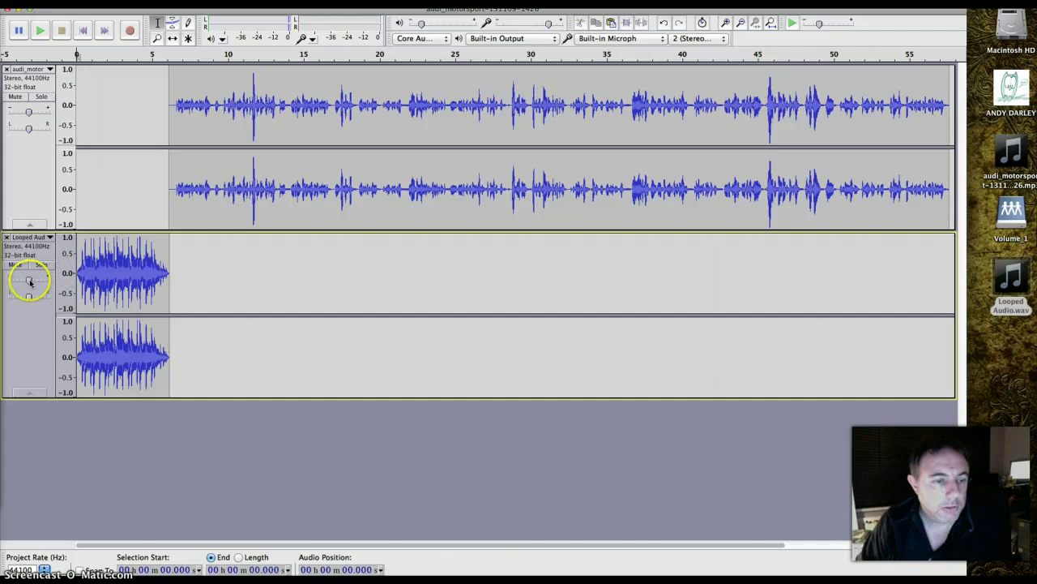
{"action": "left_click", "coordinate": [27, 281]}
{"action": "left_click_drag", "start_coordinate": [20, 281], "coordinate": [16, 282]}
{"action": "left_click", "coordinate": [17, 282]}
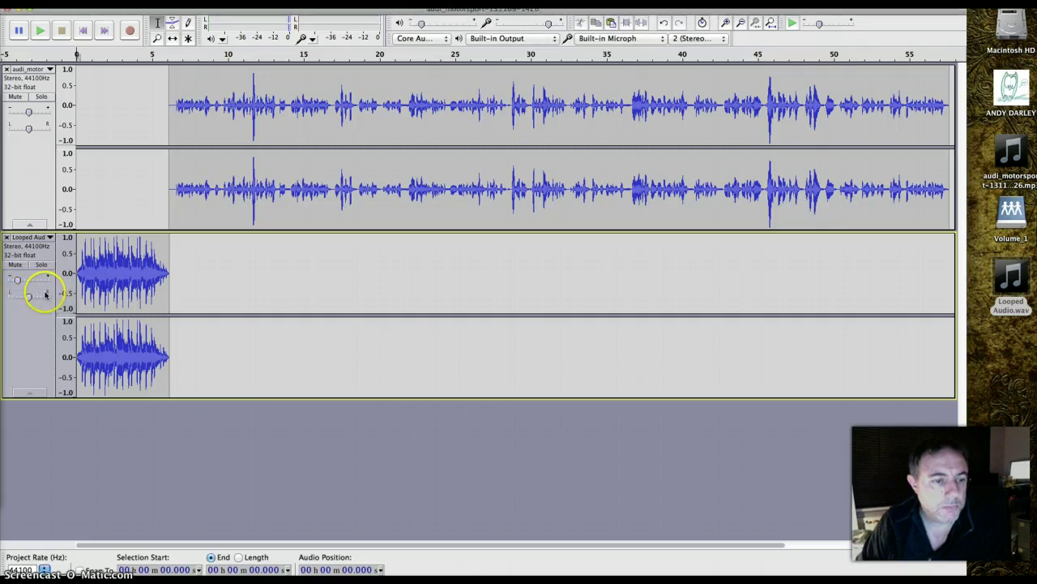
Play the mix to check the levels, then bring up the Looped Audio track menu
{"action": "left_click", "coordinate": [38, 31]}
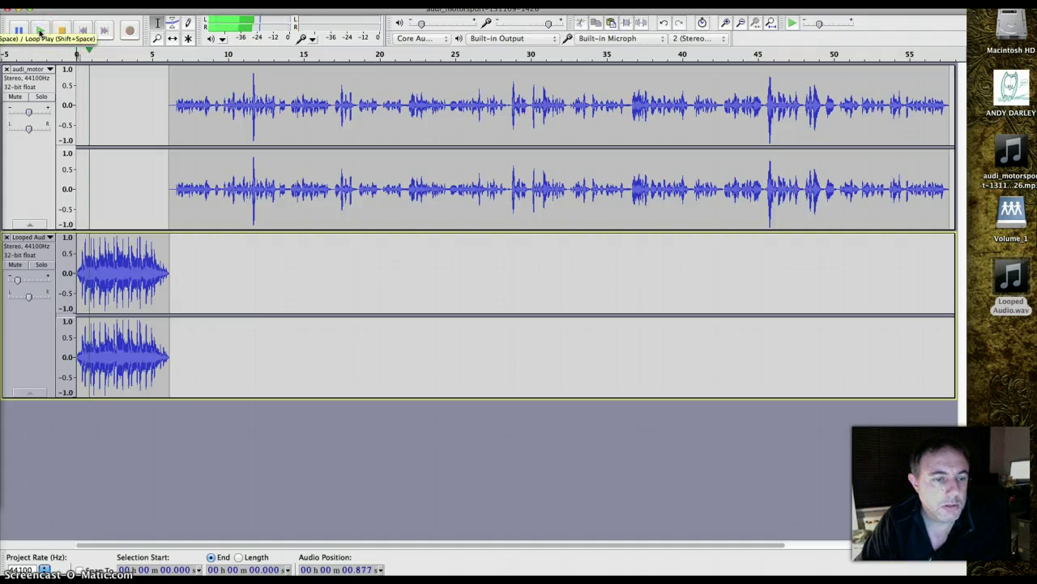
{"action": "key", "text": "XF86AudioRaiseVolume"}
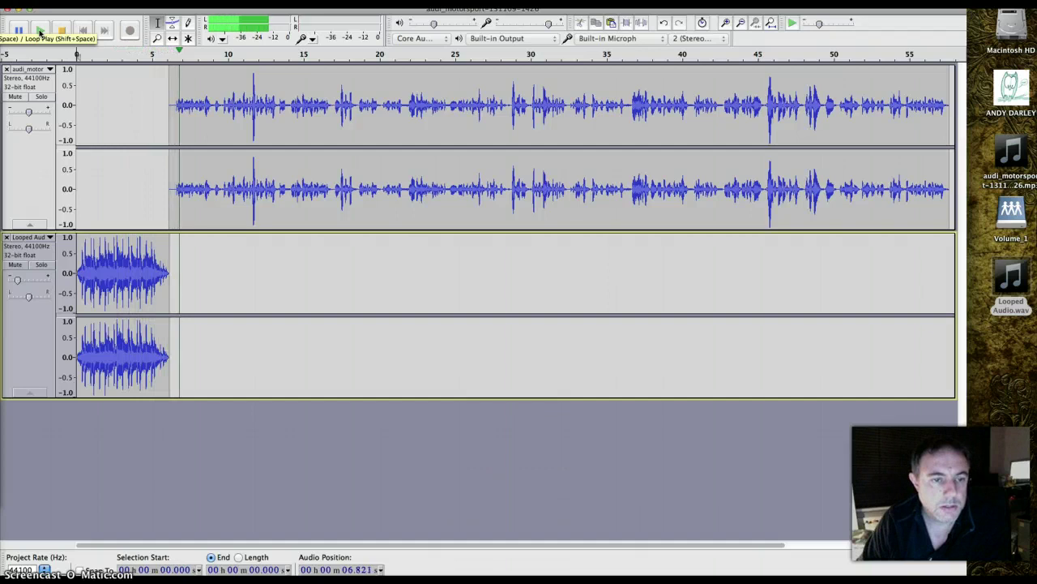
{"action": "left_click", "coordinate": [39, 32]}
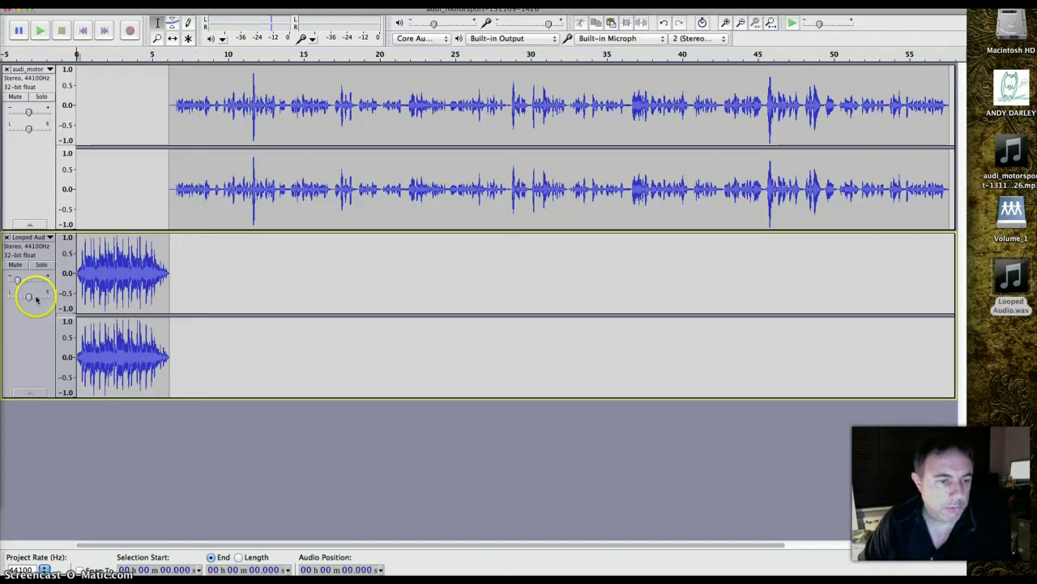
{"action": "left_click", "coordinate": [49, 237]}
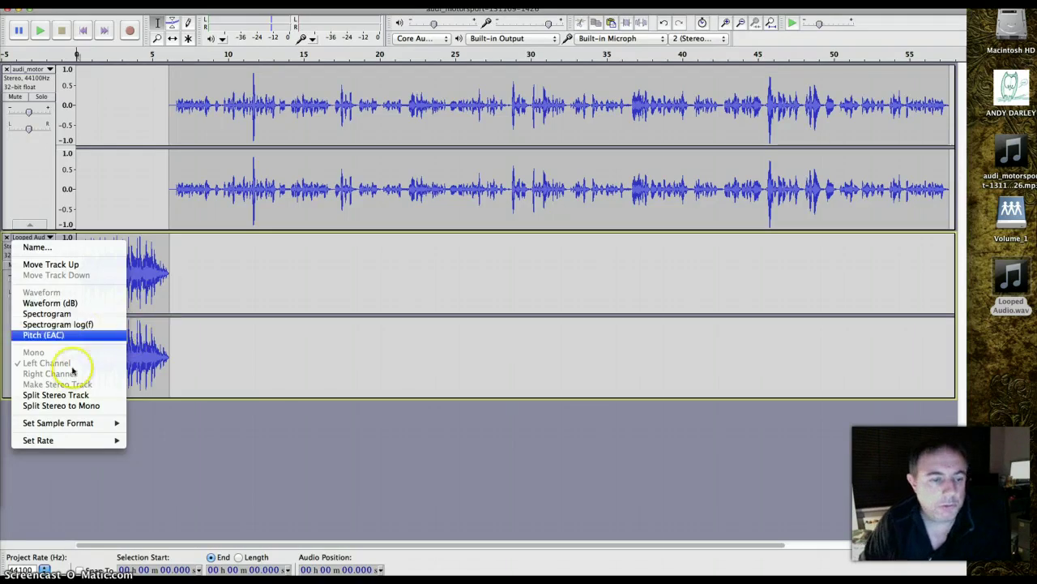
Close the Looped Audio track menu without choosing any option
{"action": "left_click", "coordinate": [195, 274]}
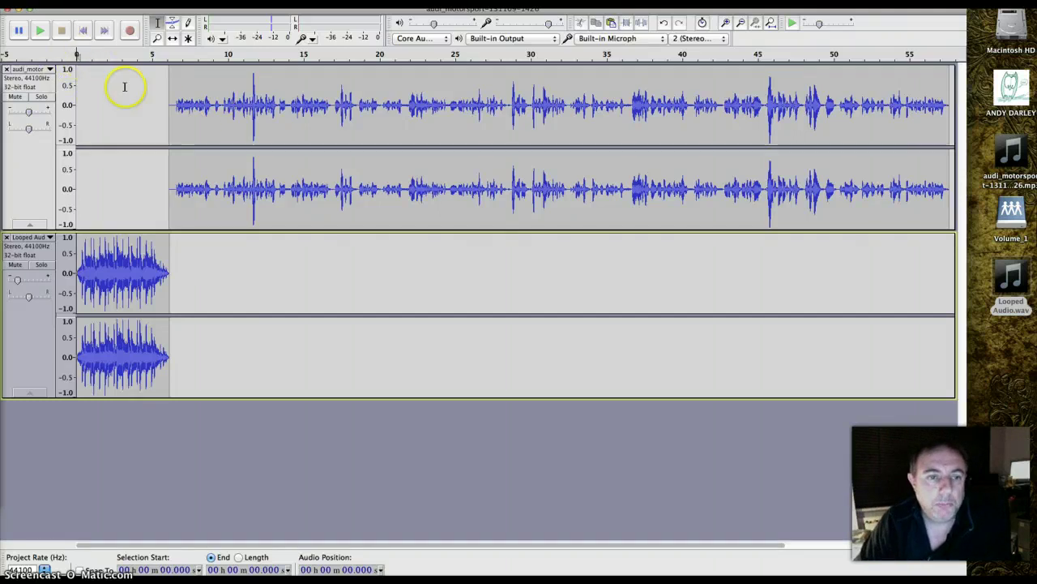
{"action": "left_click", "coordinate": [40, 30]}
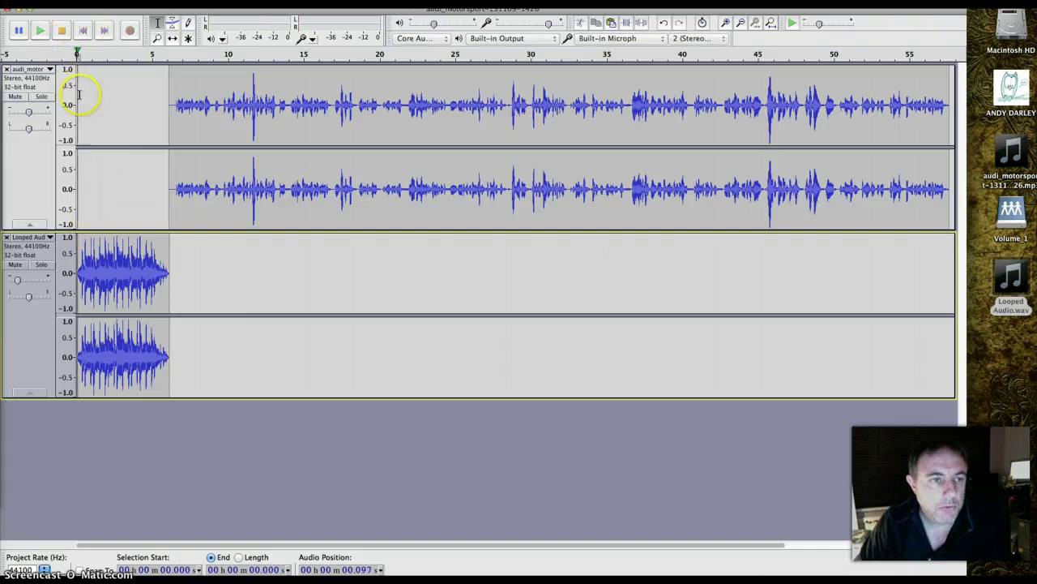
{"action": "left_click", "coordinate": [20, 31]}
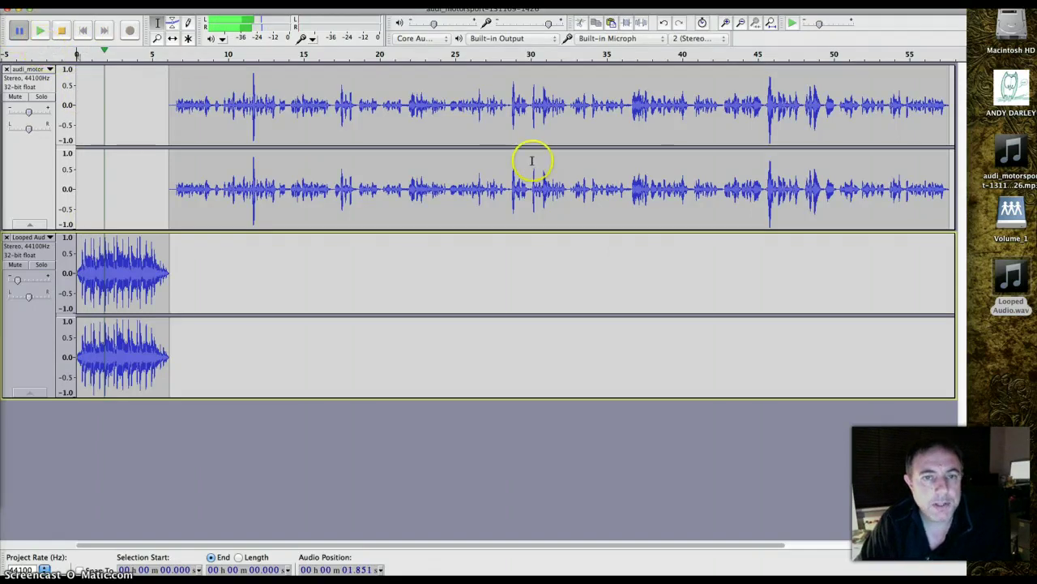
{"action": "left_click_drag", "start_coordinate": [258, 108], "coordinate": [524, 146]}
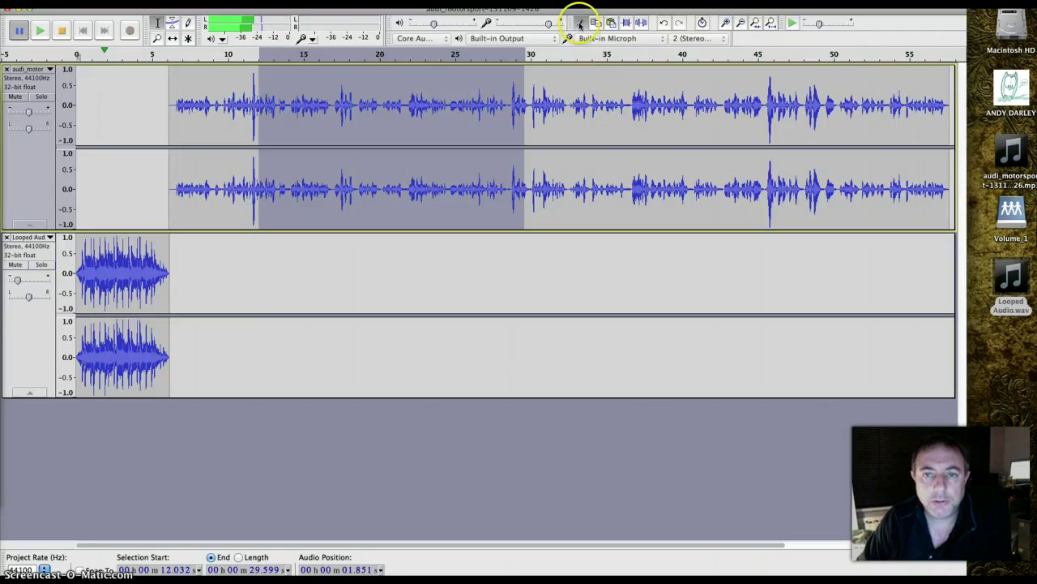
{"action": "left_click", "coordinate": [434, 109]}
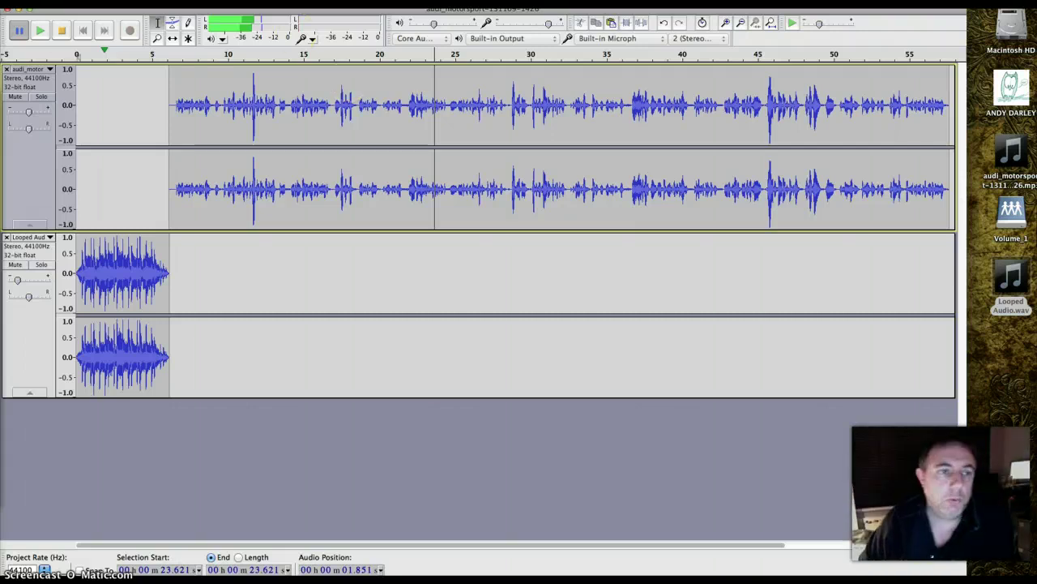
{"action": "left_click", "coordinate": [73, 31]}
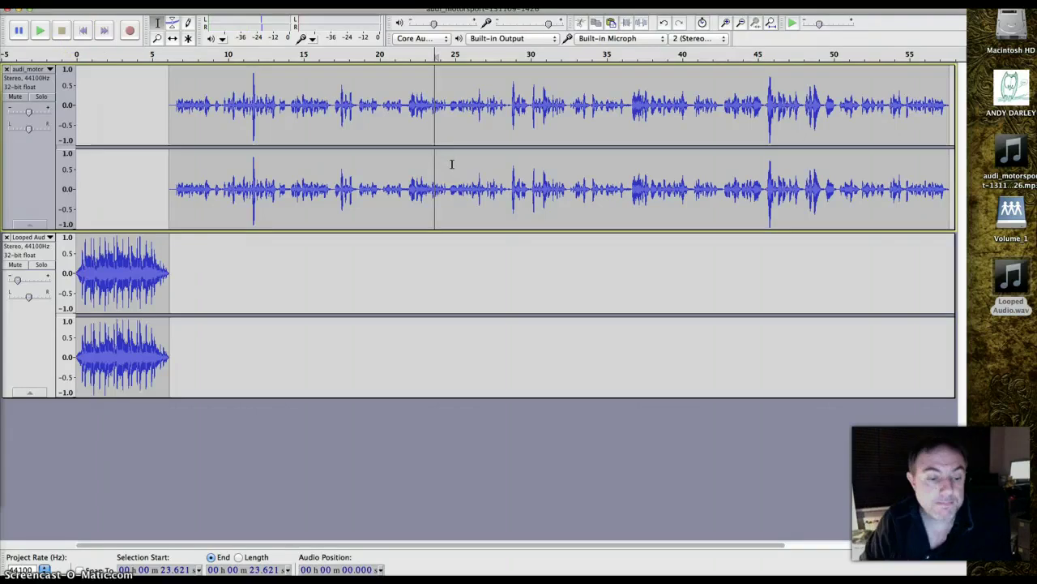
Deselect the interview track and choose File > Export for the whole mix
{"action": "left_click", "coordinate": [365, 476]}
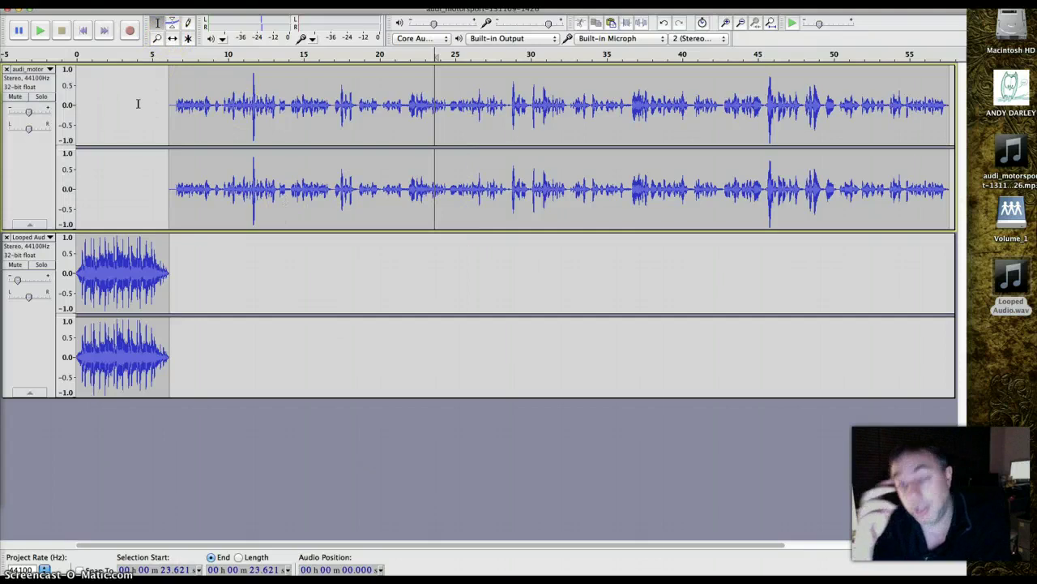
{"action": "left_click", "coordinate": [61, 0]}
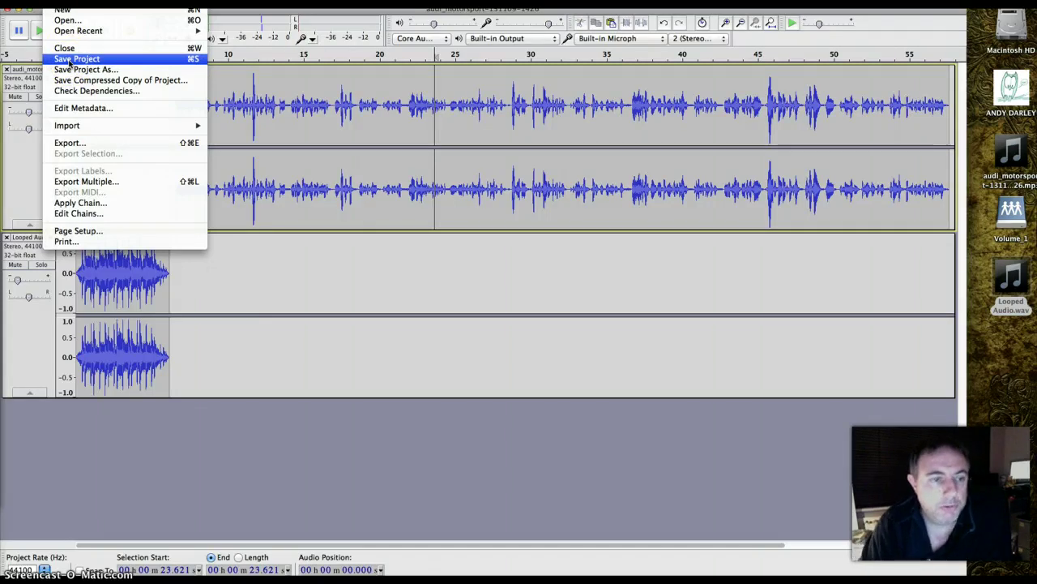
{"action": "left_click", "coordinate": [79, 141]}
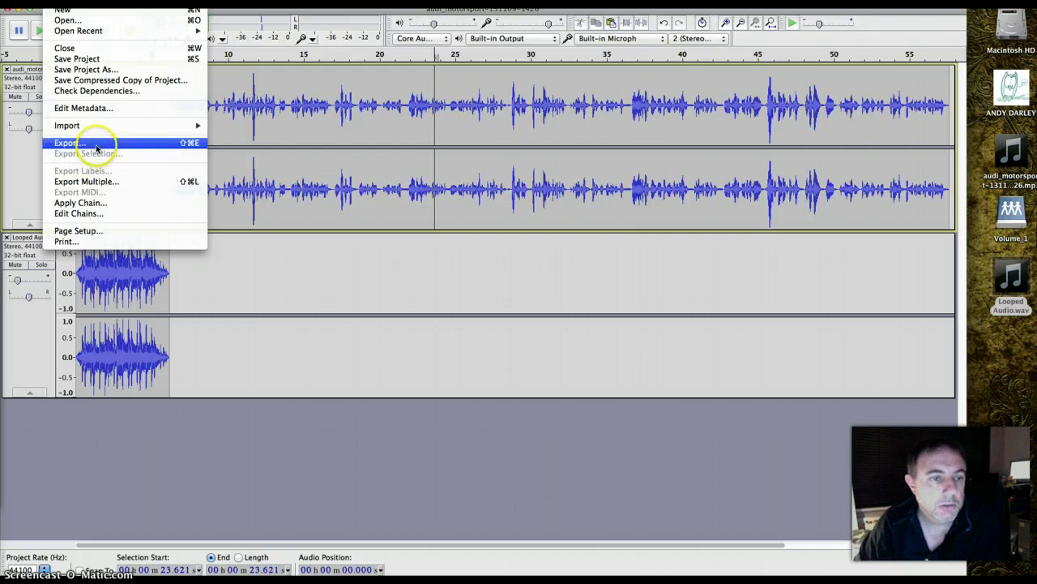
Export the mix to the Desktop as an MP3 file named 'test'
{"action": "left_click", "coordinate": [96, 145]}
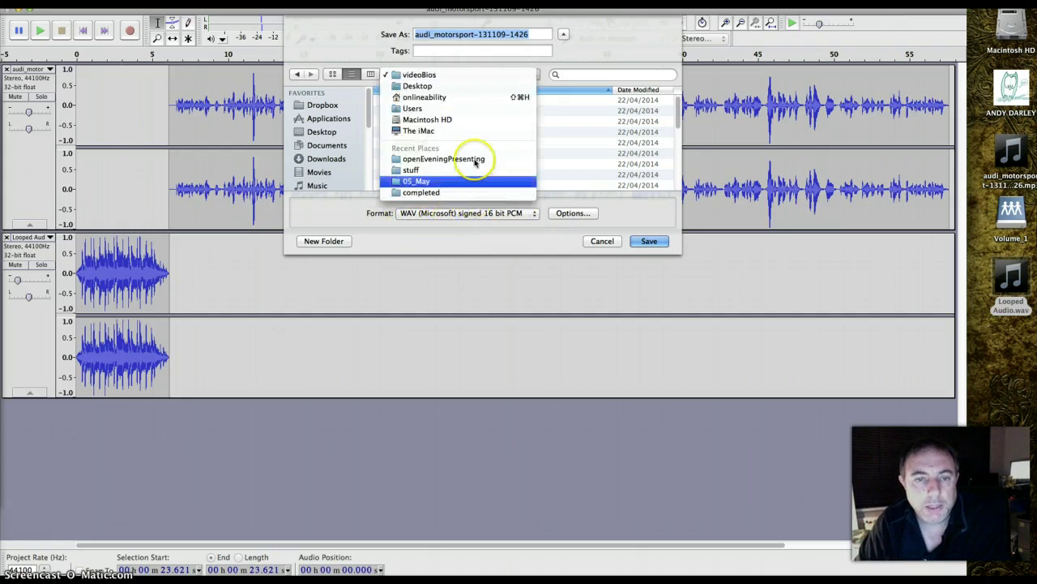
{"action": "left_click", "coordinate": [417, 86]}
{"action": "left_click", "coordinate": [442, 214]}
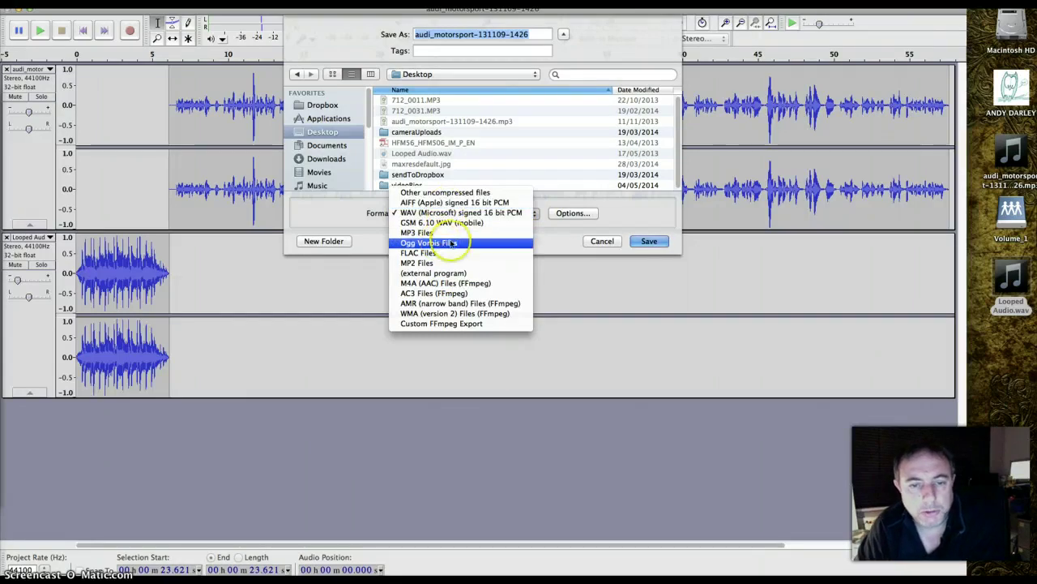
{"action": "left_click", "coordinate": [464, 244]}
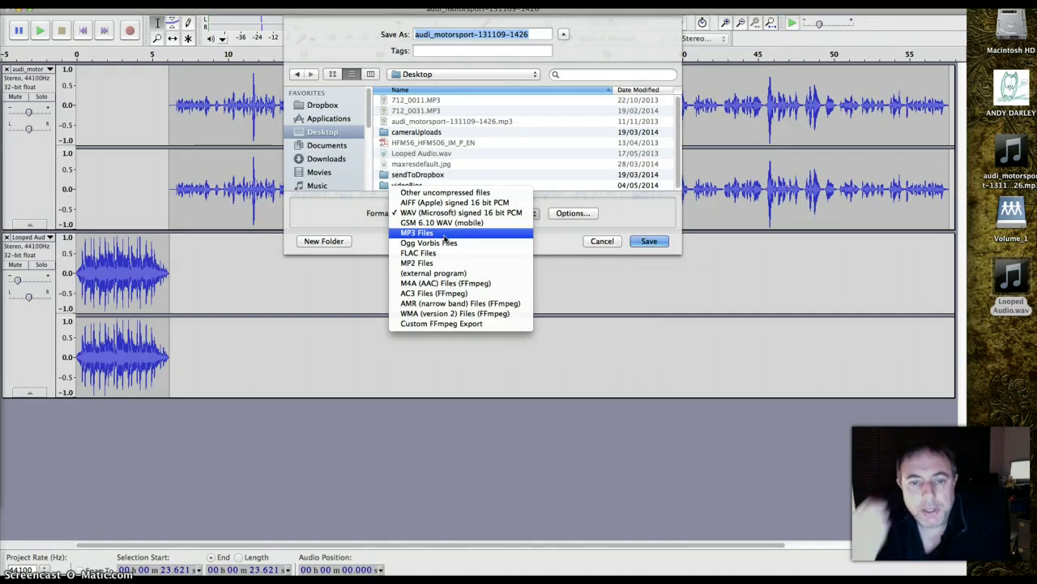
{"action": "left_click", "coordinate": [444, 235]}
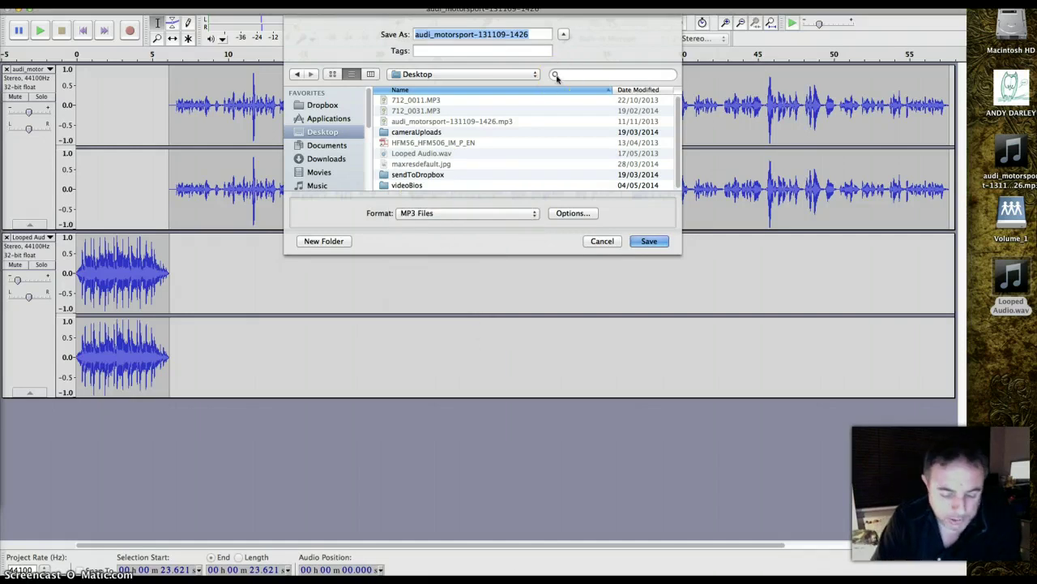
{"action": "type", "text": "test"}
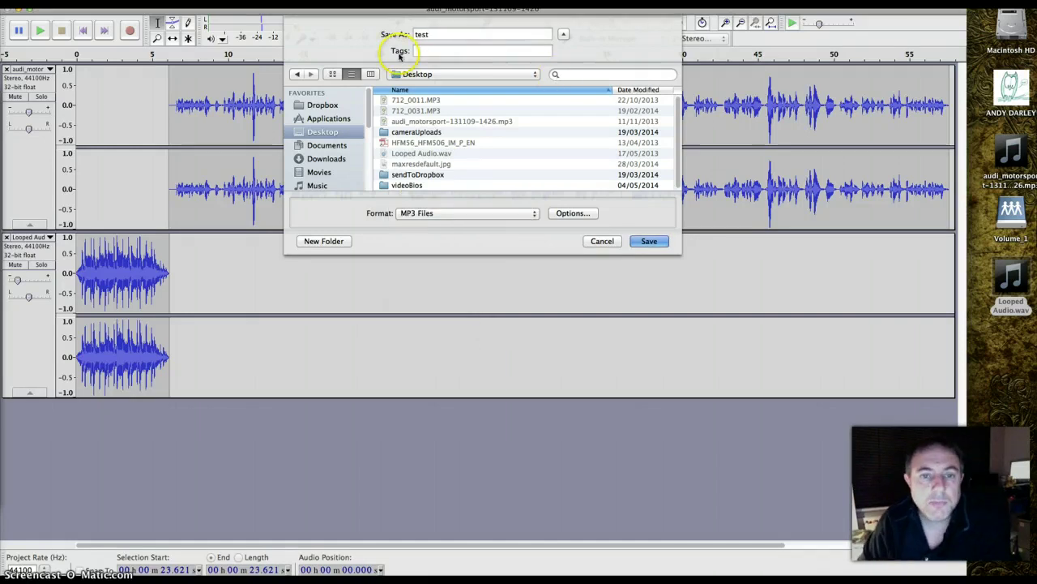
{"action": "left_click", "coordinate": [649, 242]}
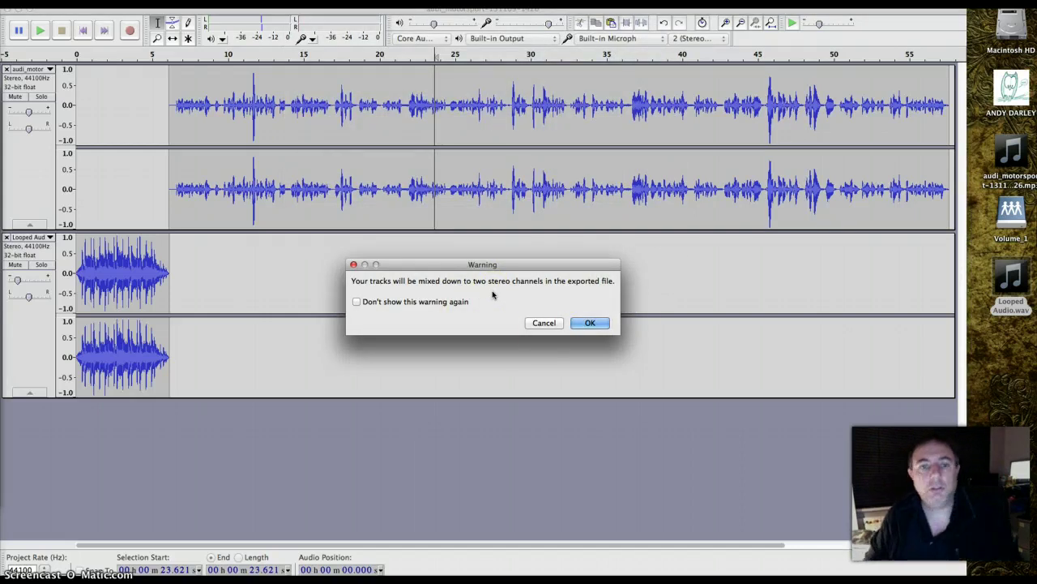
Accept the stereo mixdown and metadata to finish the export, then minimize Audacity
{"action": "left_click", "coordinate": [588, 326]}
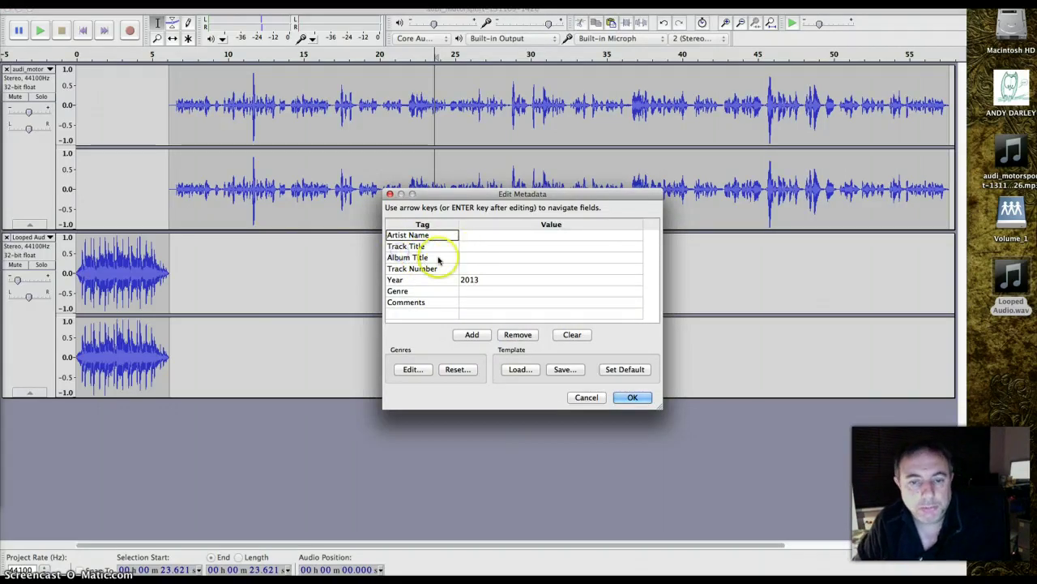
{"action": "left_click", "coordinate": [636, 403]}
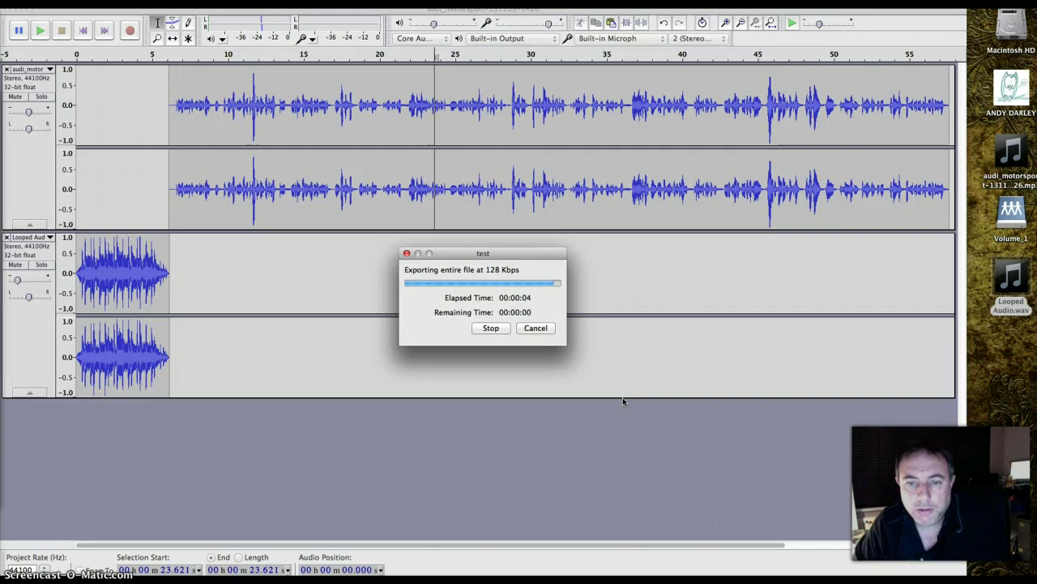
{"action": "left_click", "coordinate": [19, 11]}
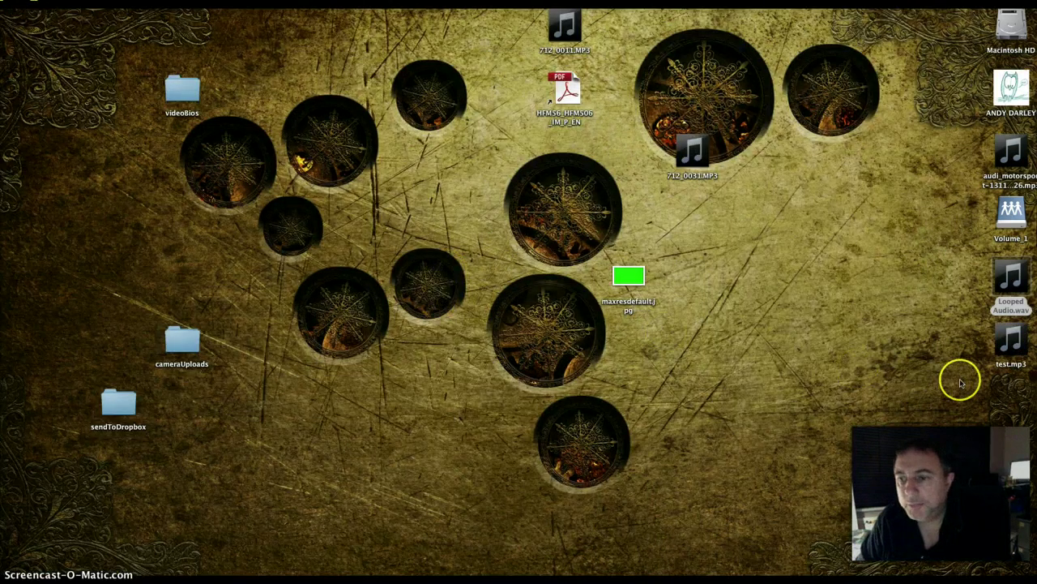
Preview test.mp3 on the desktop with Quick Look to confirm the 0:57 clip plays
{"action": "left_click", "coordinate": [996, 347]}
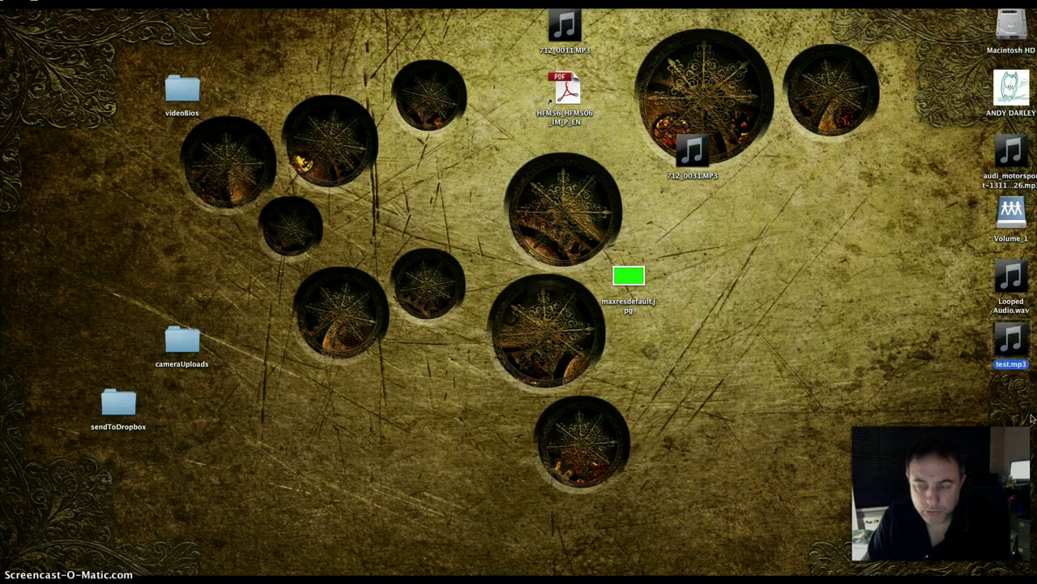
{"action": "key", "text": "space"}
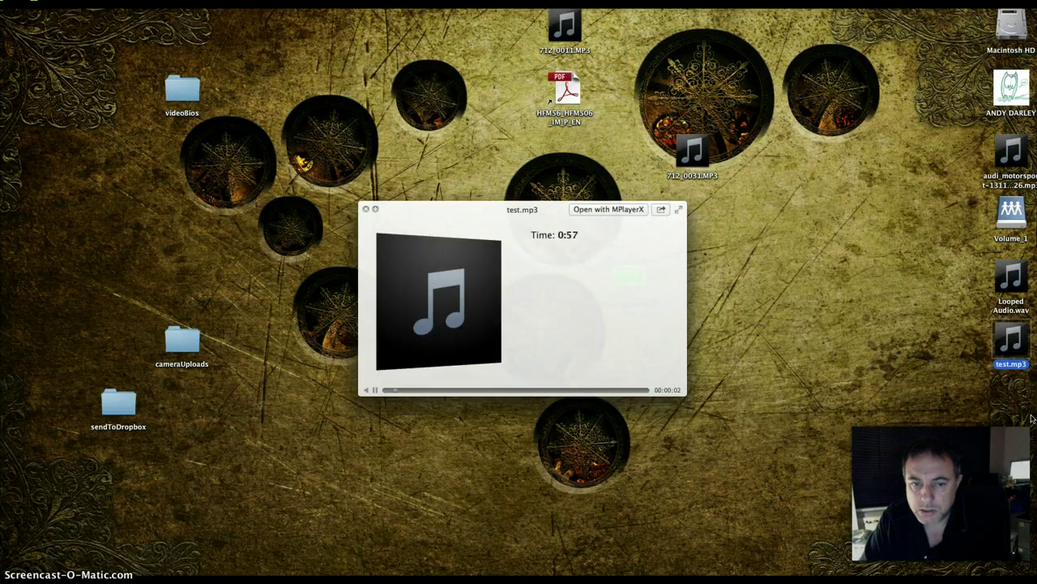
{"action": "key", "text": "XF86AudioRaiseVolume"}
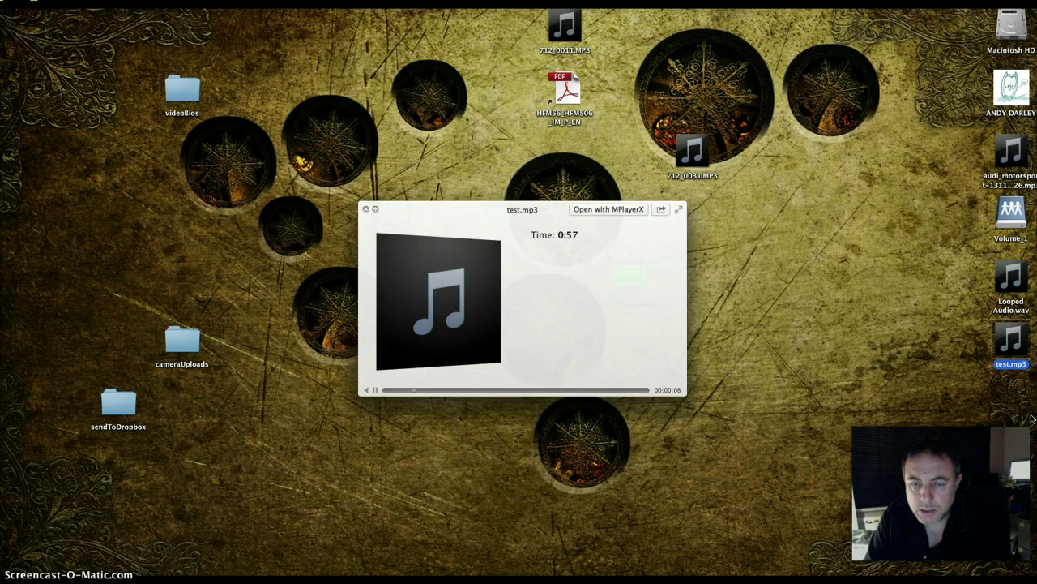
{"action": "left_click", "coordinate": [1031, 417]}
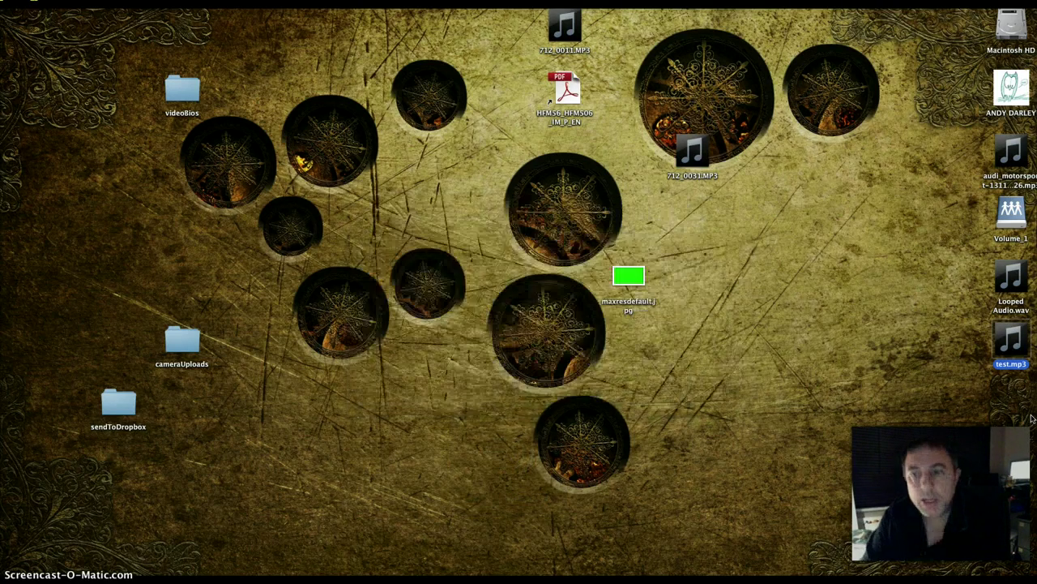